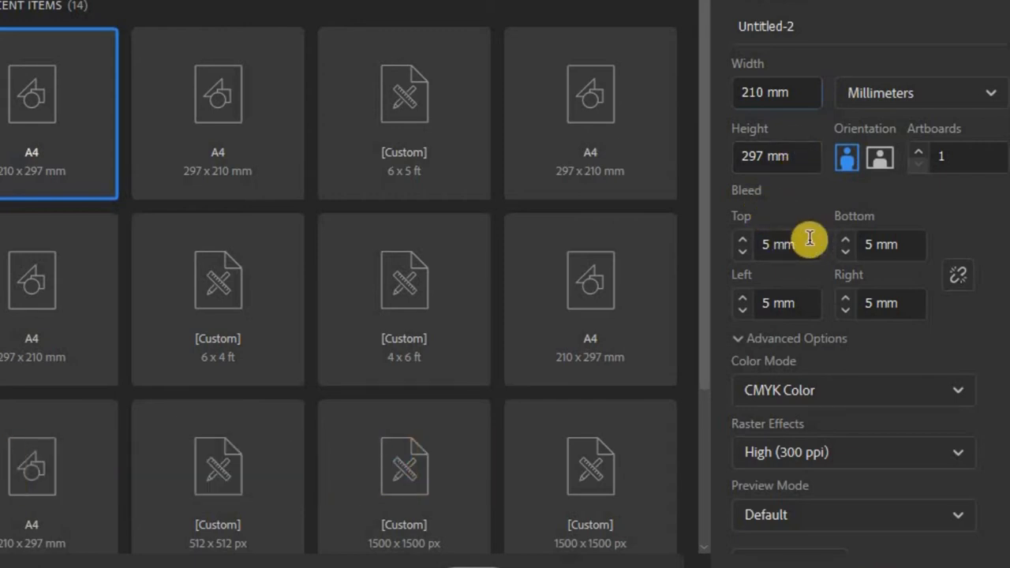
Step: Create a portrait A4 document with 5 mm bleed, CMYK colour mode and High (300 ppi) raster effects
{"action": "left_click", "coordinate": [807, 244]}
{"action": "left_click_drag", "start_coordinate": [807, 247], "coordinate": [759, 248]}
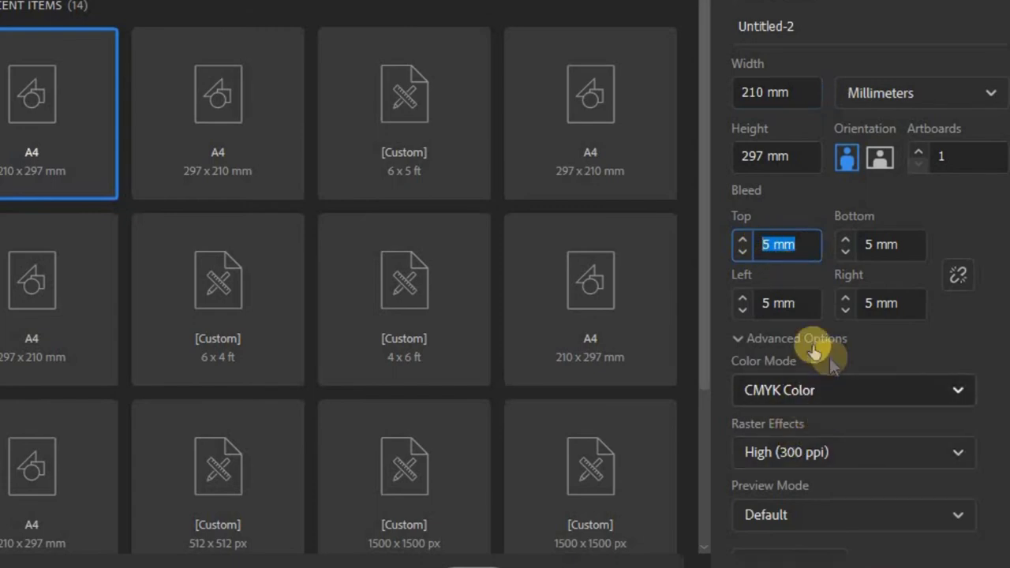
{"action": "left_click", "coordinate": [803, 388]}
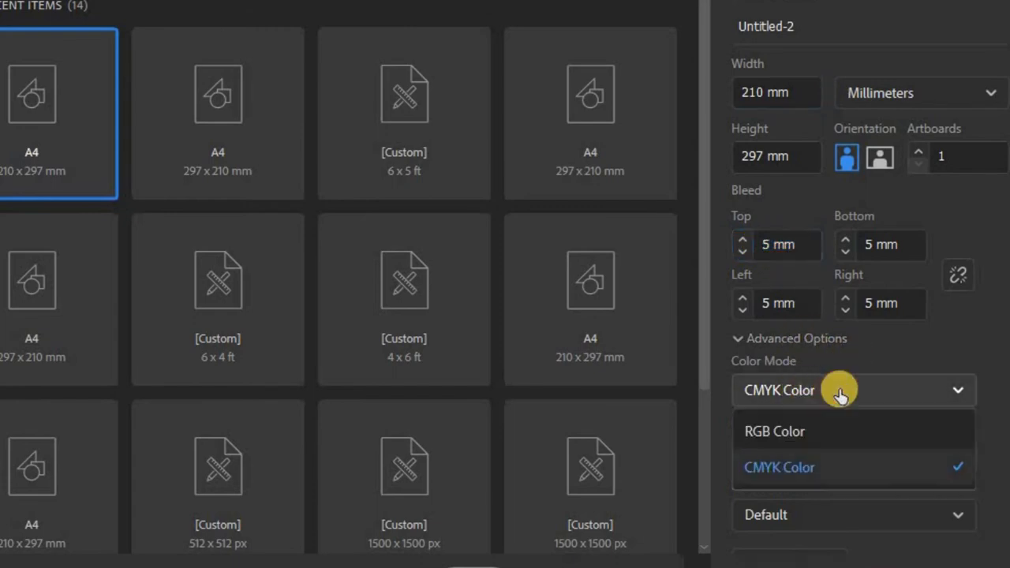
{"action": "left_click", "coordinate": [840, 392]}
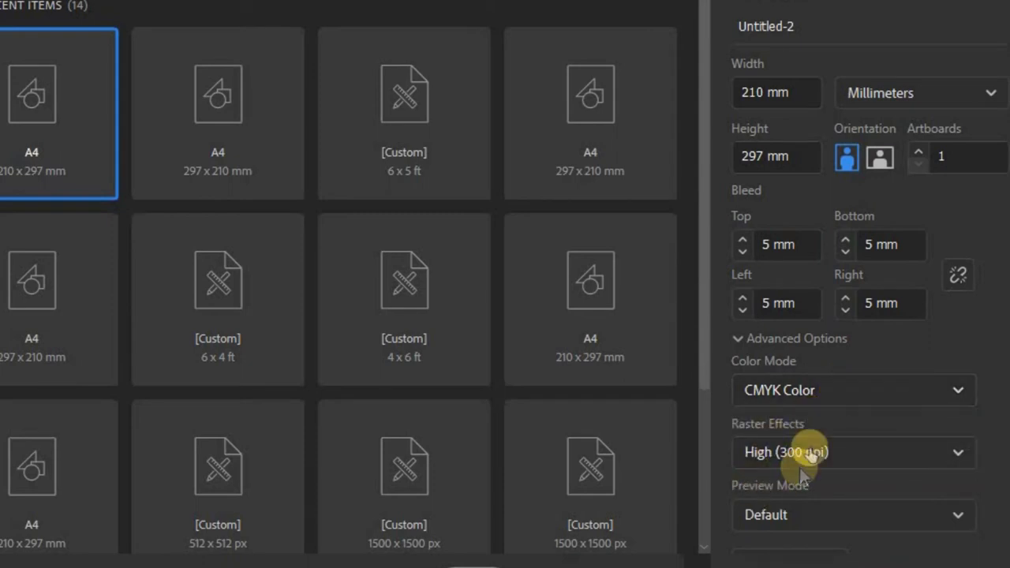
{"action": "left_click", "coordinate": [826, 453]}
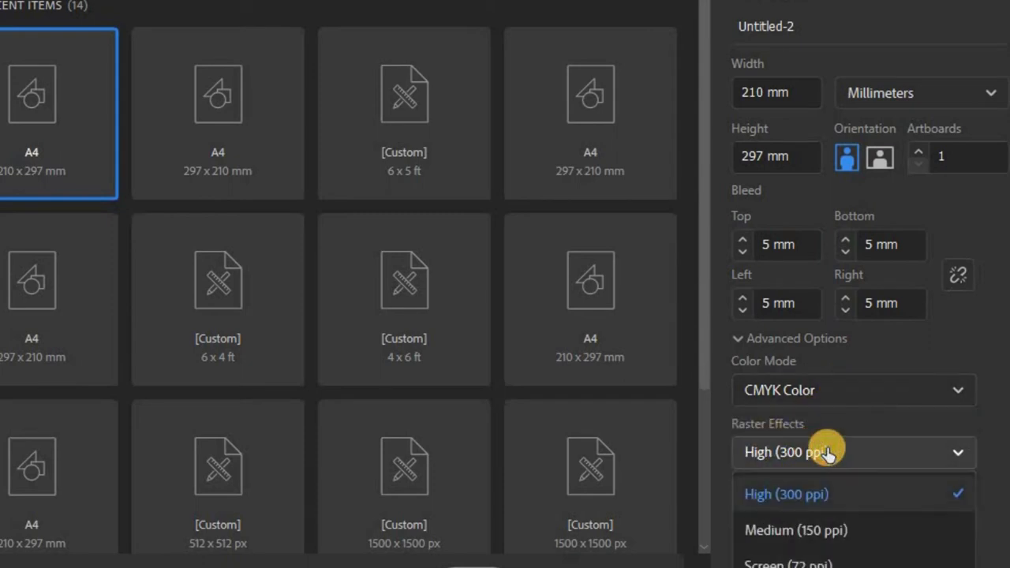
{"action": "left_click", "coordinate": [826, 452]}
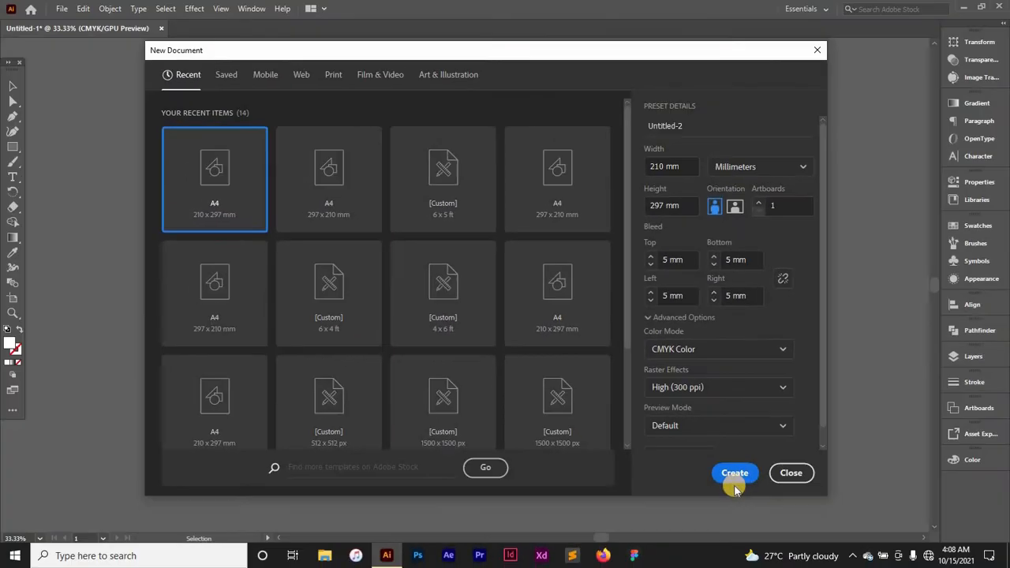
{"action": "left_click", "coordinate": [756, 491]}
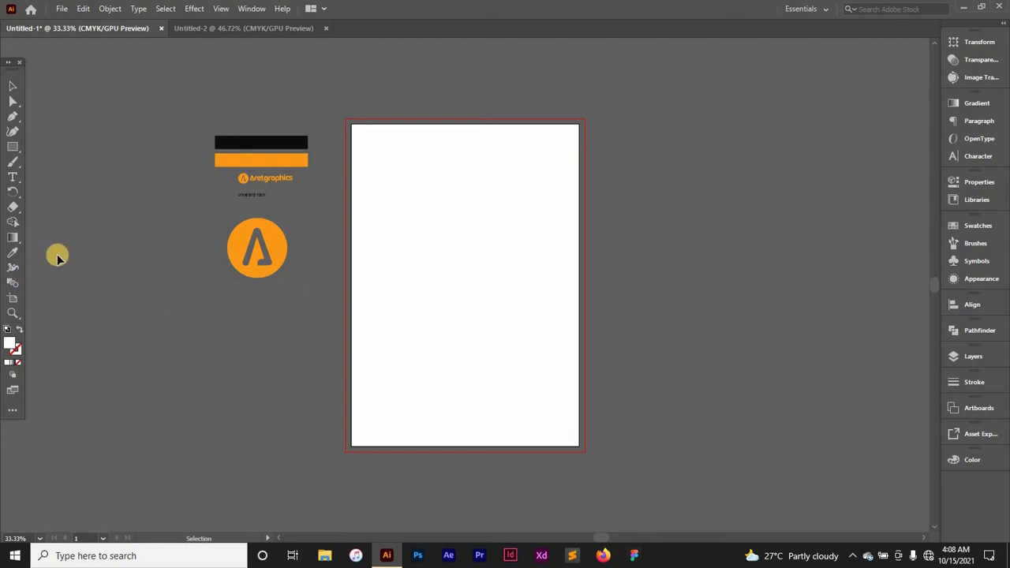
Step: Draw a rectangle spanning the whole artboard out to the bleed edges
{"action": "key", "text": "m"}
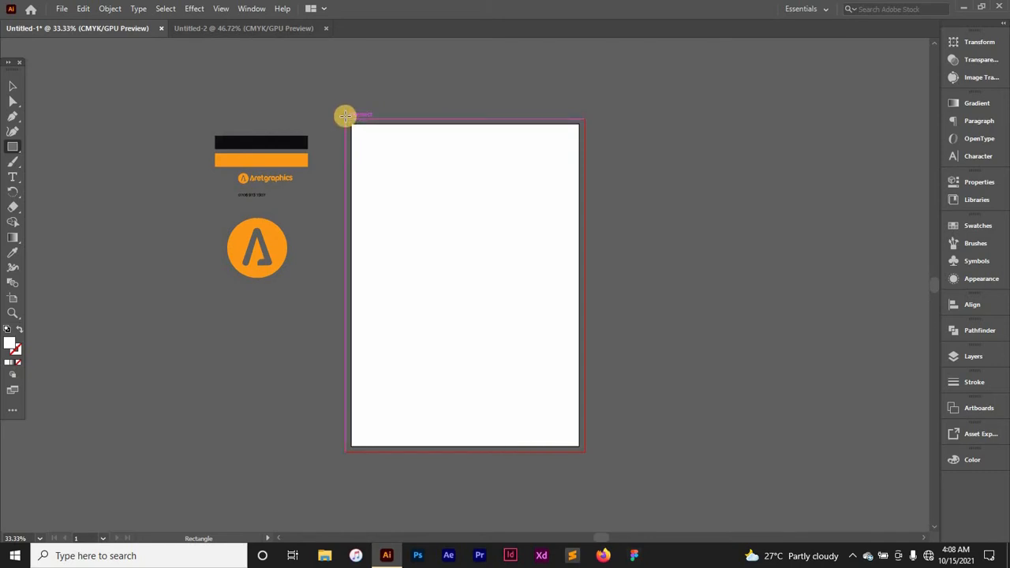
{"action": "left_click_drag", "start_coordinate": [346, 116], "coordinate": [583, 453]}
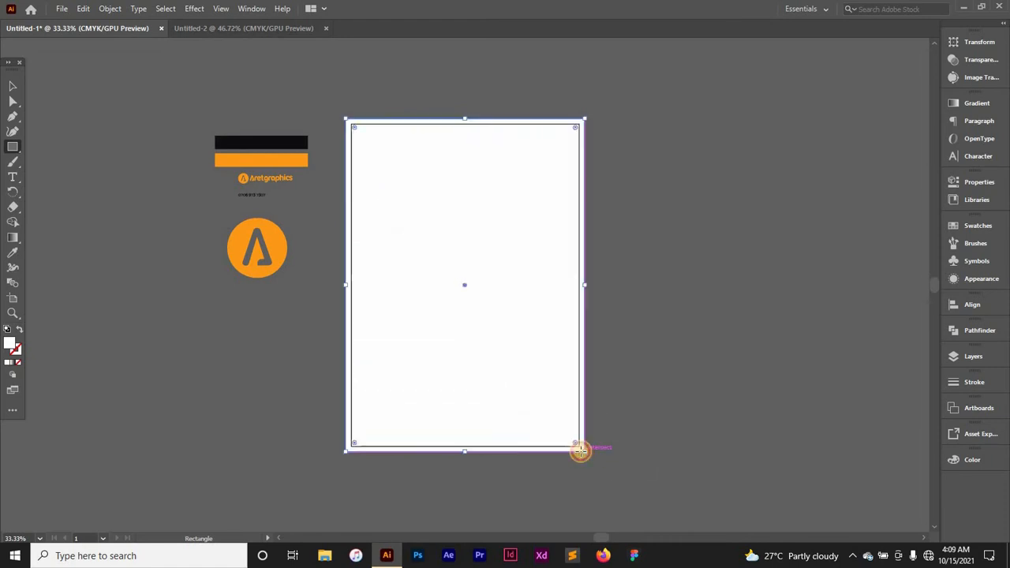
{"action": "key", "text": "v"}
{"action": "left_click", "coordinate": [656, 274]}
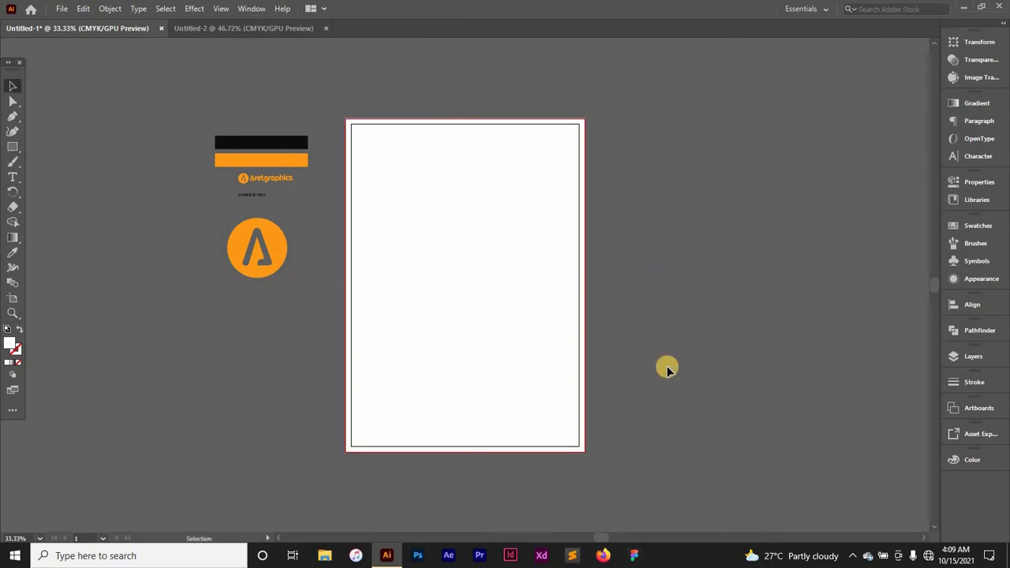
{"action": "left_click", "coordinate": [515, 307]}
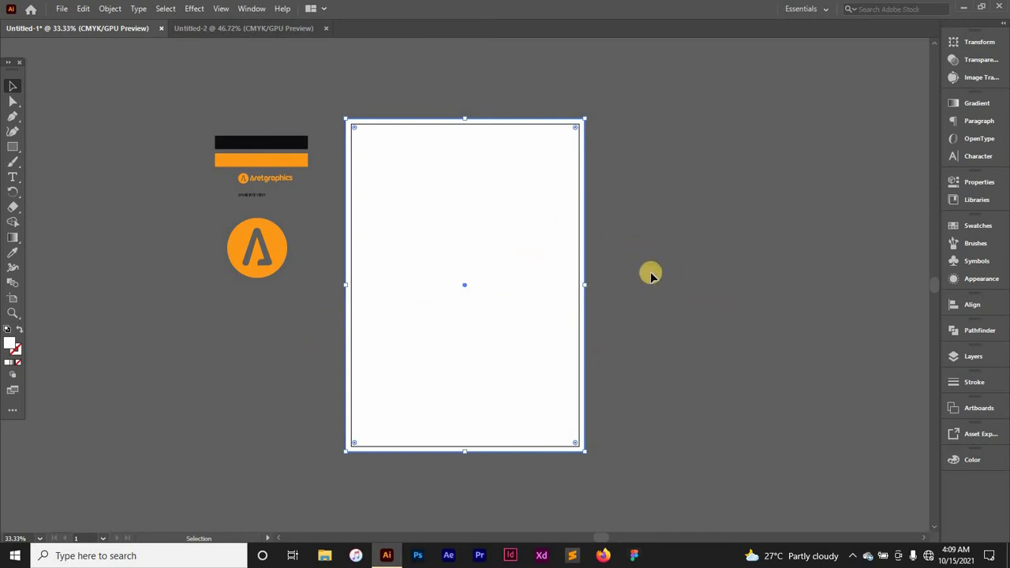
Step: Lock the bleed-sized rectangle with Ctrl+2 and confirm it can no longer be selected
{"action": "key", "text": "ctrl+2"}
{"action": "key", "text": "ctrl"}
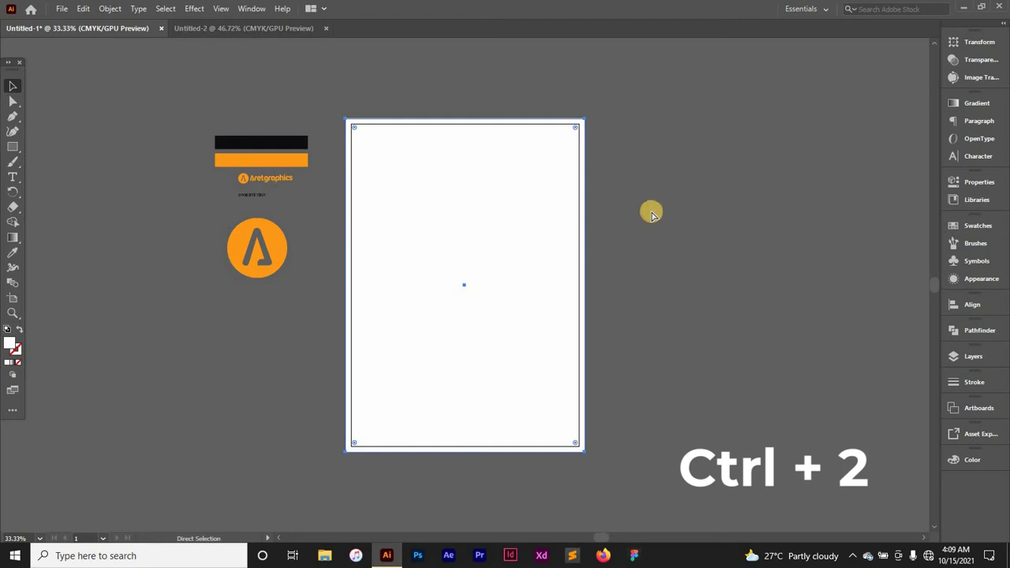
{"action": "key", "text": "ctrl+2"}
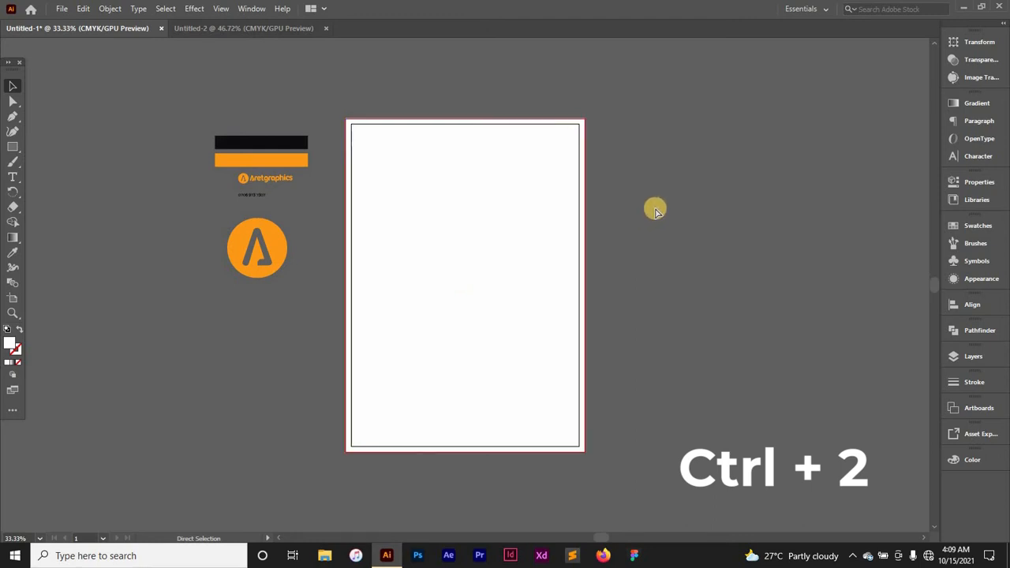
{"action": "left_click_drag", "start_coordinate": [470, 259], "coordinate": [564, 303]}
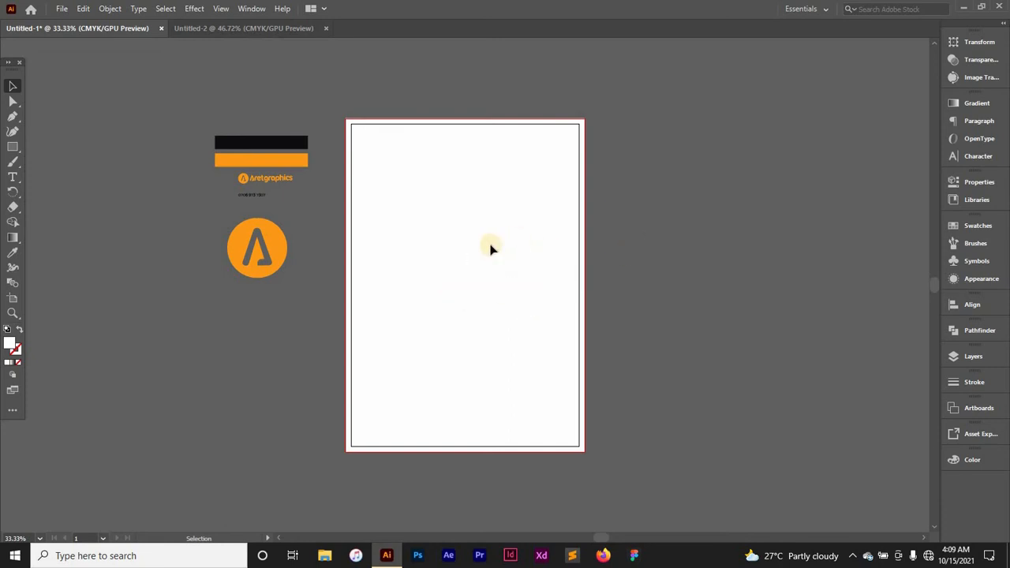
{"action": "left_click_drag", "start_coordinate": [490, 246], "coordinate": [432, 288]}
Step: Create an exact 180 × 267 mm rectangle on the canvas
{"action": "left_click", "coordinate": [12, 147]}
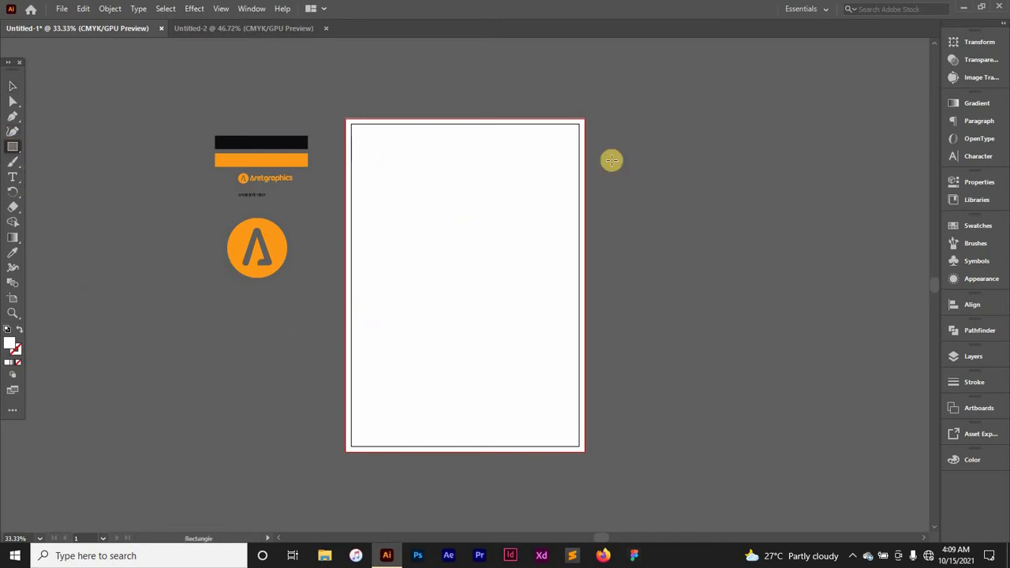
{"action": "left_click", "coordinate": [424, 184]}
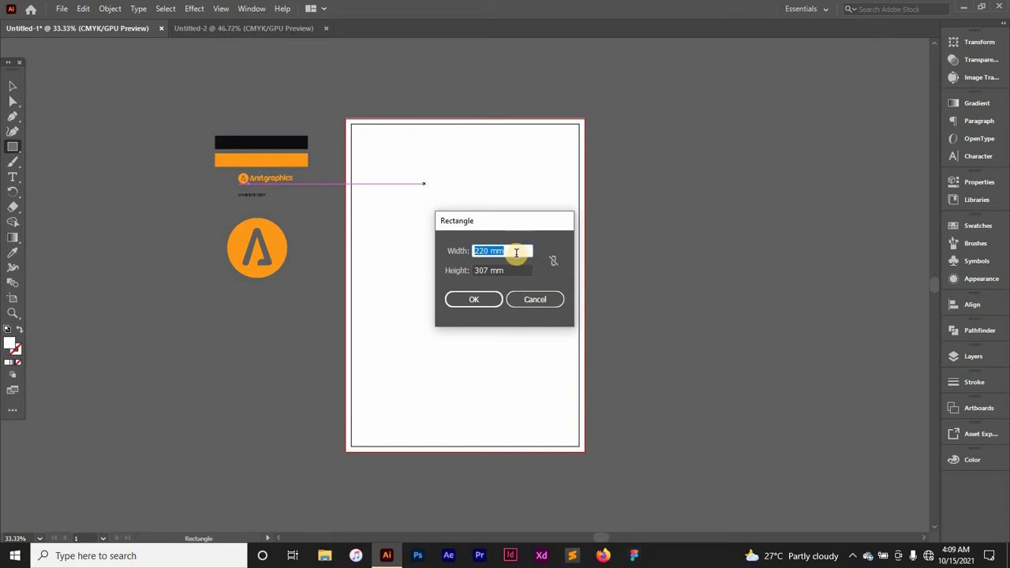
{"action": "left_click_drag", "start_coordinate": [510, 251], "coordinate": [463, 254]}
{"action": "left_click_drag", "start_coordinate": [507, 250], "coordinate": [465, 251]}
{"action": "type", "text": "180"}
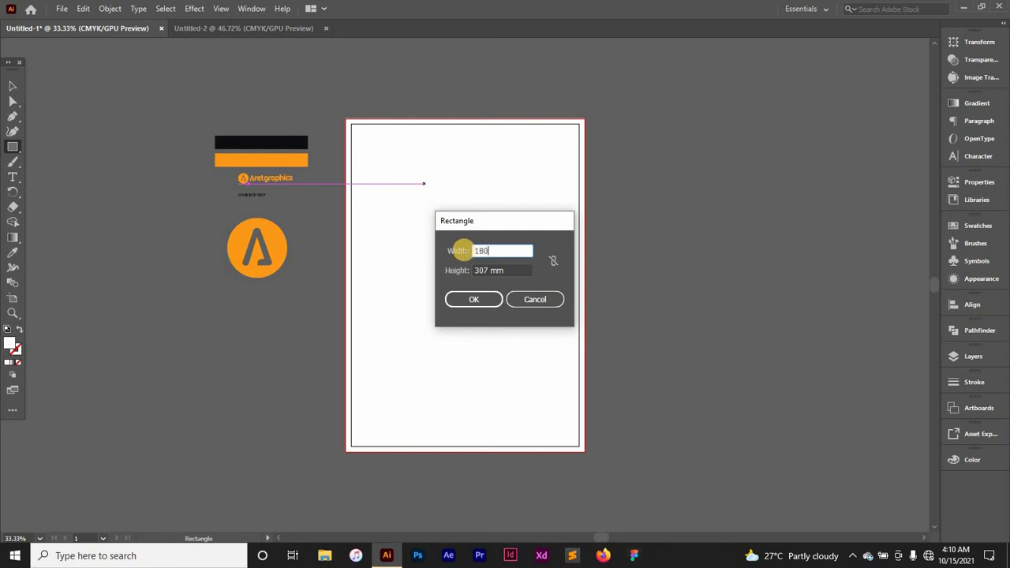
{"action": "left_click_drag", "start_coordinate": [506, 270], "coordinate": [475, 271]}
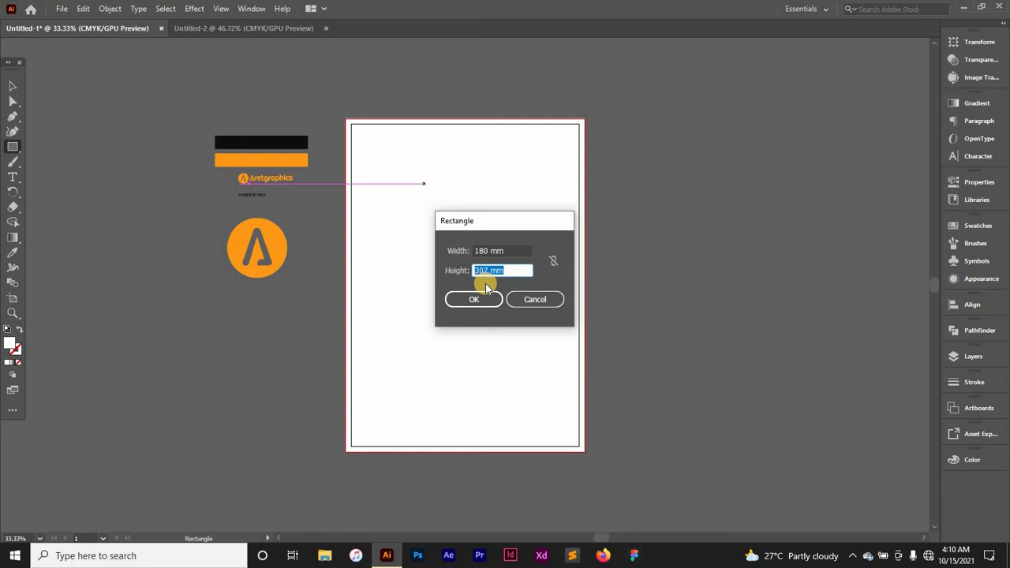
{"action": "type", "text": "267 mm"}
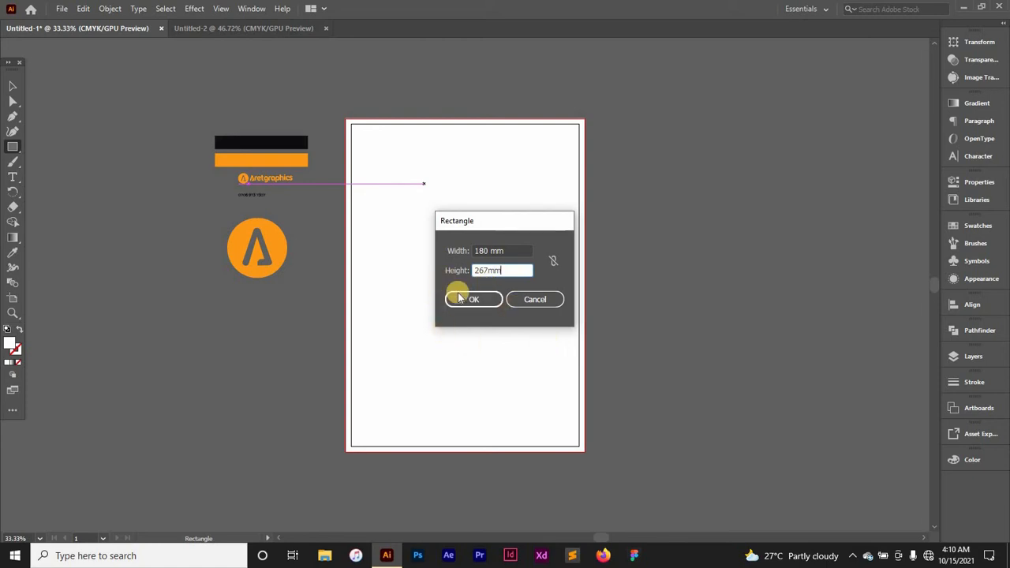
{"action": "left_click", "coordinate": [464, 303]}
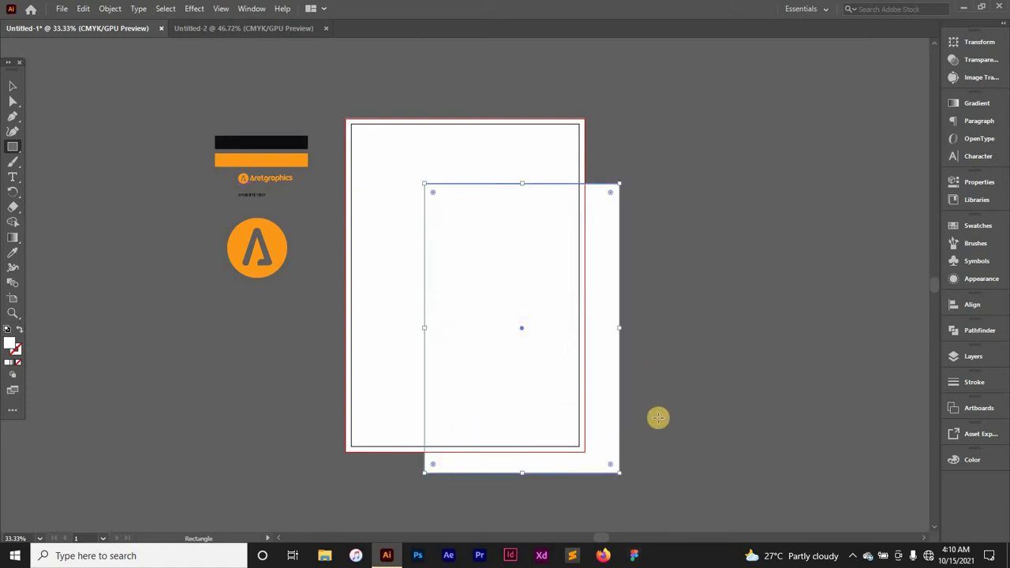
Step: Move the 180 × 267 mm rectangle off to the right of the artboard
{"action": "key", "text": "v"}
{"action": "left_click", "coordinate": [670, 329]}
{"action": "left_click_drag", "start_coordinate": [571, 290], "coordinate": [753, 249]}
{"action": "left_click", "coordinate": [867, 343]}
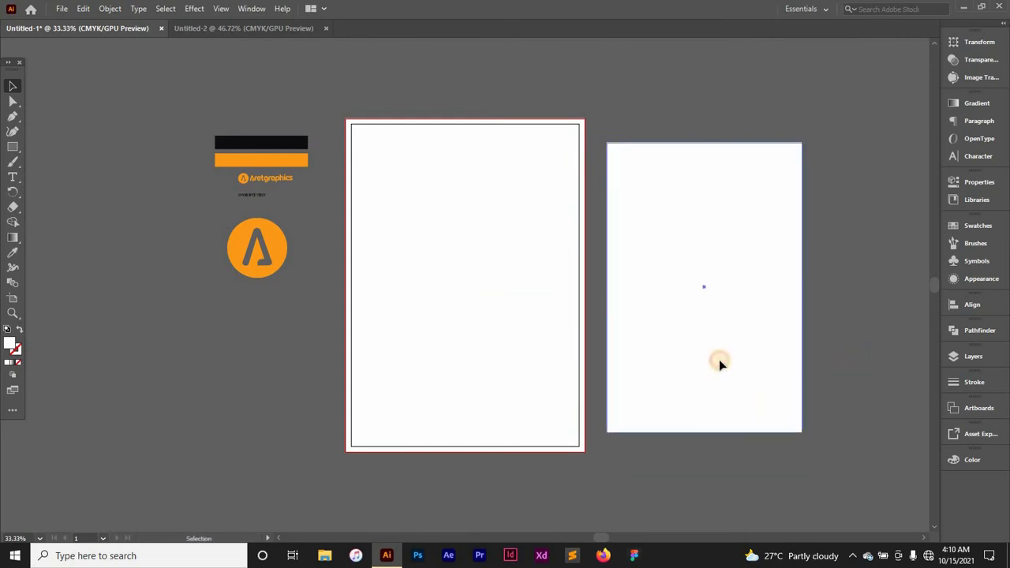
{"action": "left_click_drag", "start_coordinate": [720, 360], "coordinate": [720, 366]}
{"action": "left_click", "coordinate": [892, 318]}
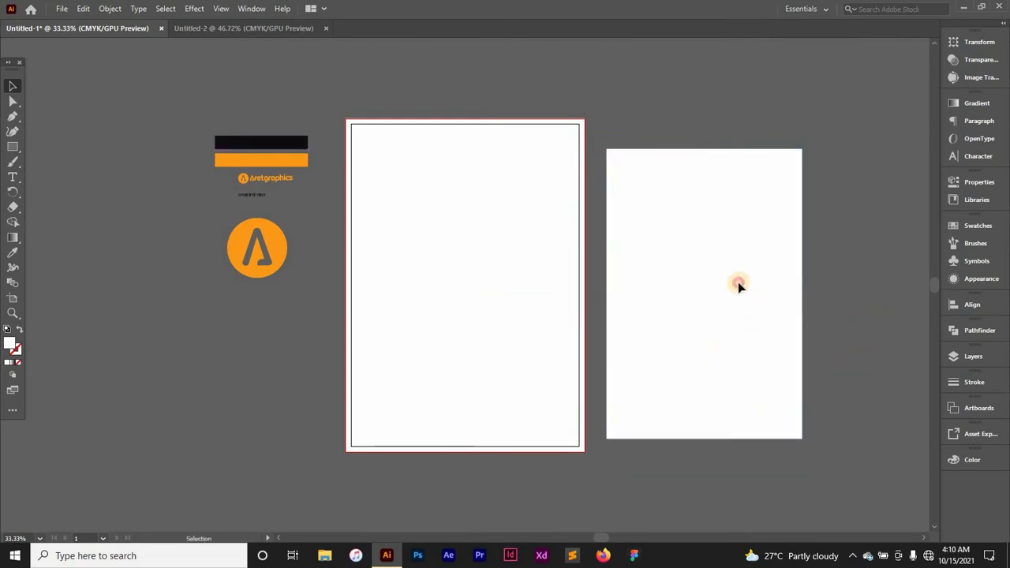
{"action": "left_click_drag", "start_coordinate": [738, 285], "coordinate": [720, 270]}
{"action": "left_click", "coordinate": [805, 293]}
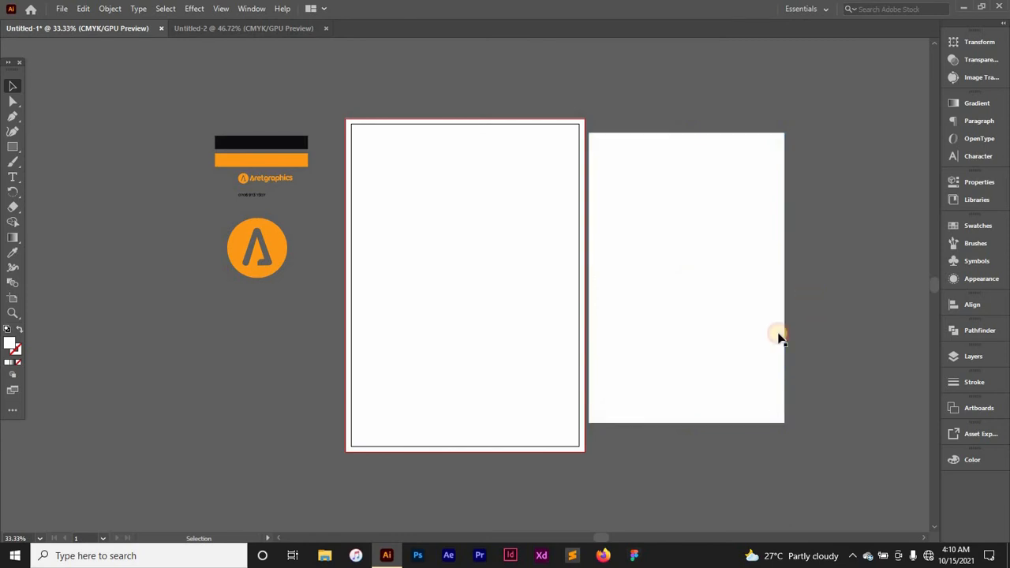
Step: Set the rectangle's fill to None
{"action": "left_click", "coordinate": [745, 346]}
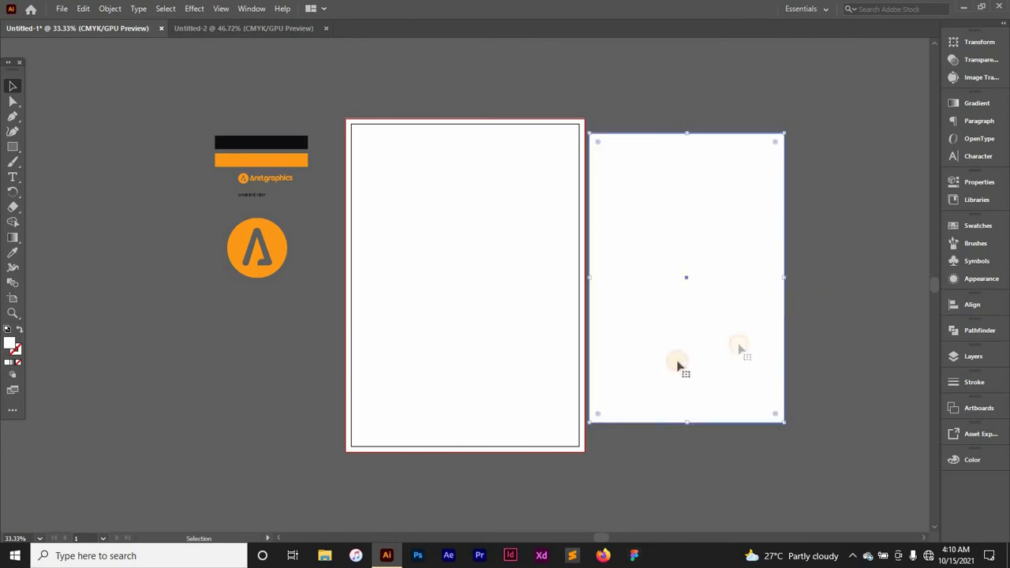
{"action": "left_click", "coordinate": [15, 363]}
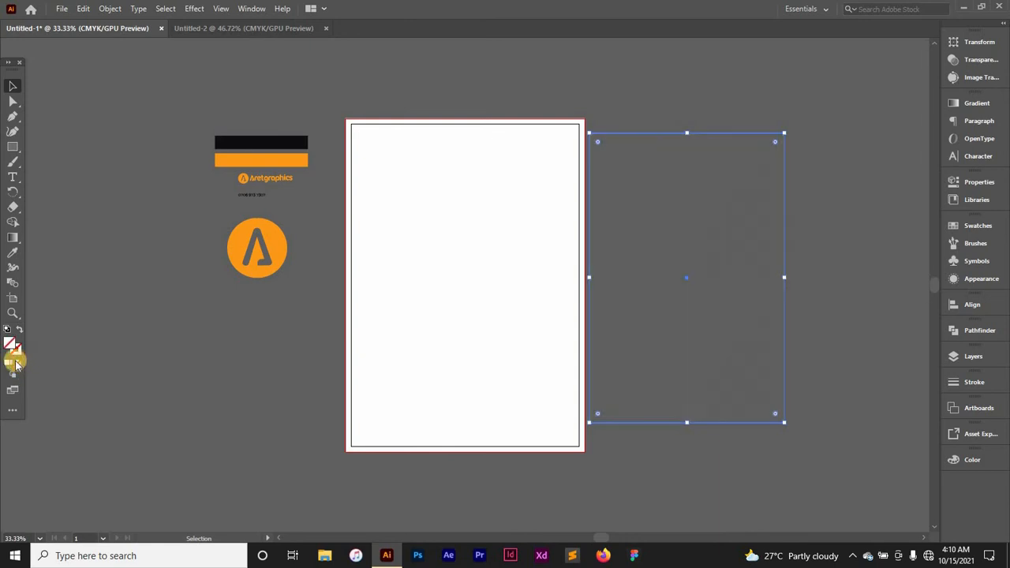
{"action": "left_click", "coordinate": [769, 218]}
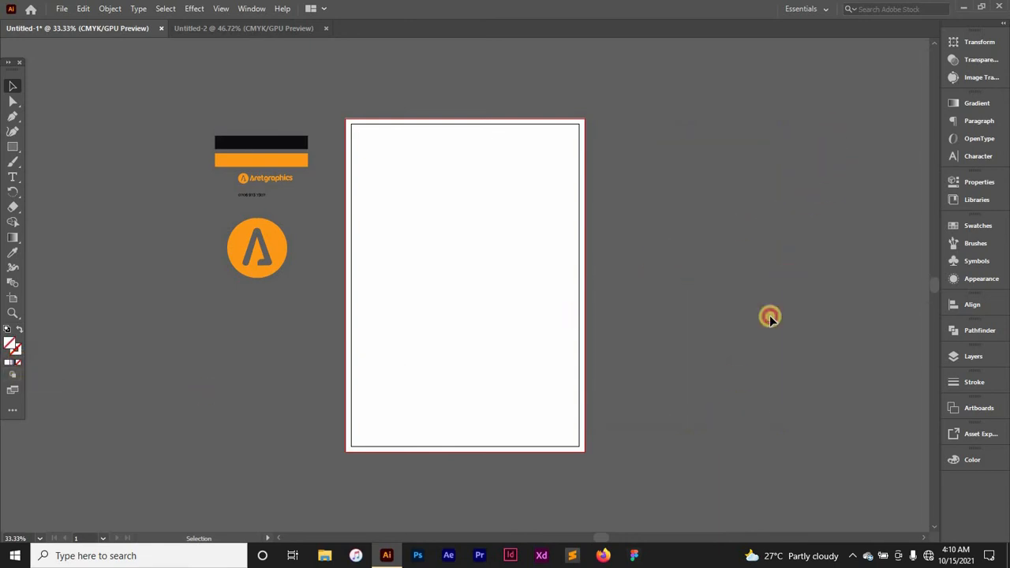
{"action": "left_click", "coordinate": [782, 226]}
Step: Move the no-fill 180 × 267 mm rectangle onto the artboard and convert it with Make Guides
{"action": "left_click_drag", "start_coordinate": [783, 224], "coordinate": [565, 234]}
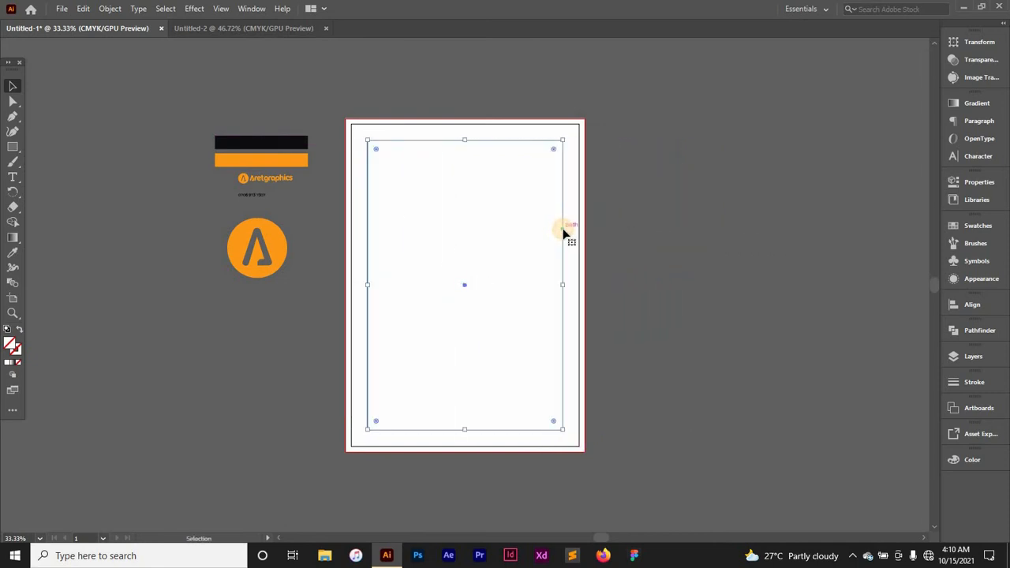
{"action": "left_click", "coordinate": [640, 235]}
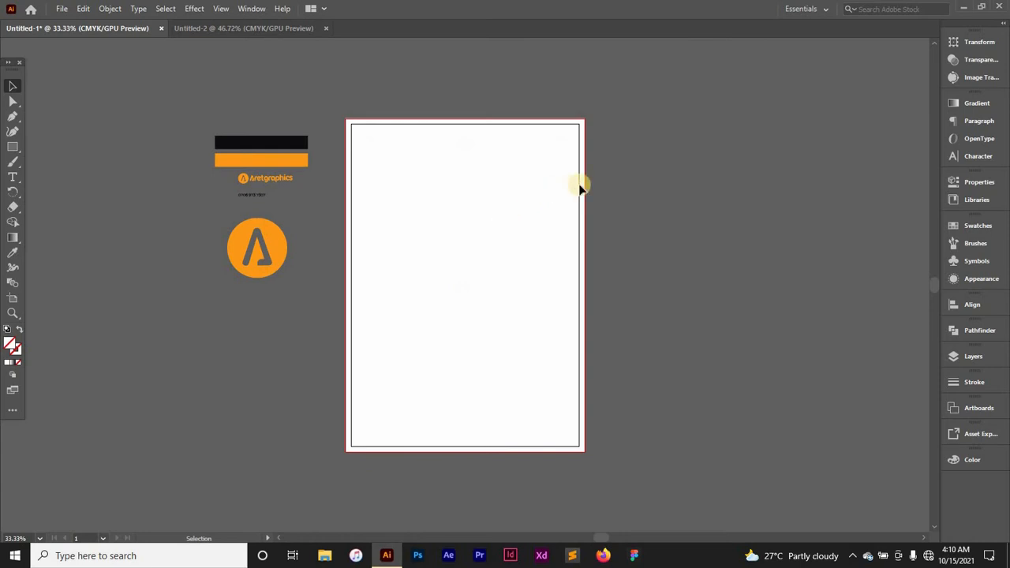
{"action": "left_click", "coordinate": [483, 253]}
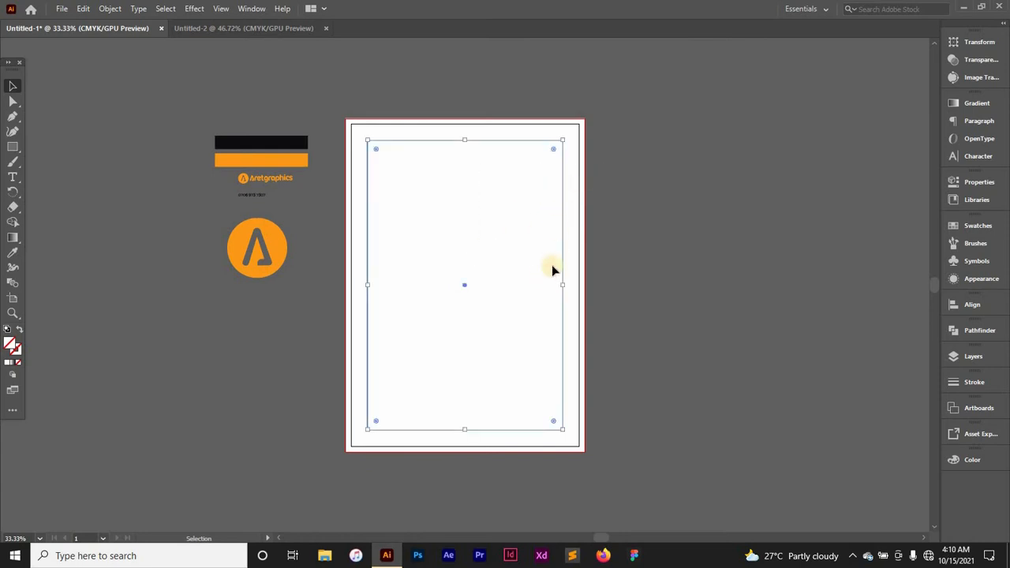
{"action": "right_click", "coordinate": [564, 208]}
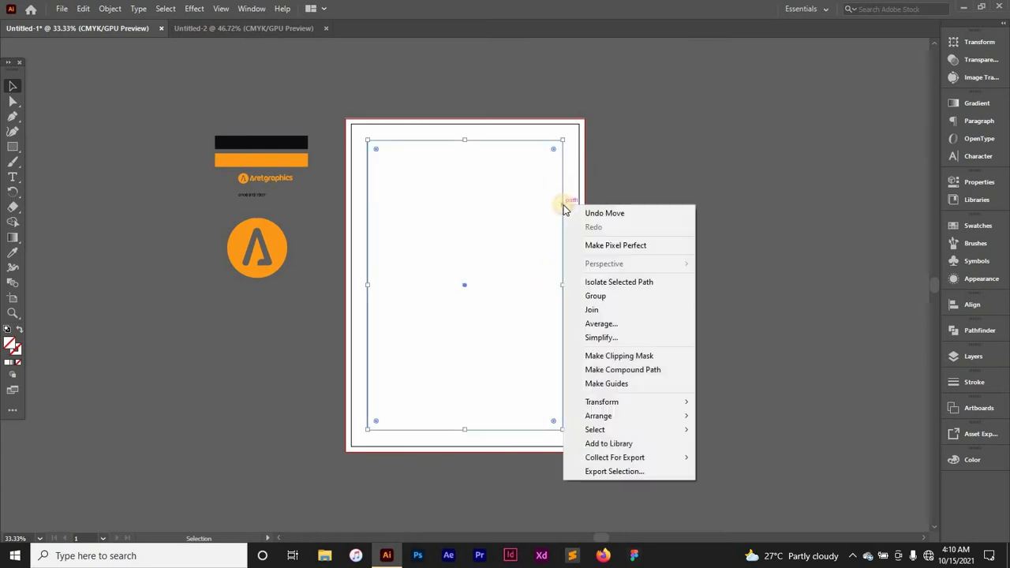
{"action": "left_click", "coordinate": [632, 129]}
{"action": "right_click", "coordinate": [565, 169]}
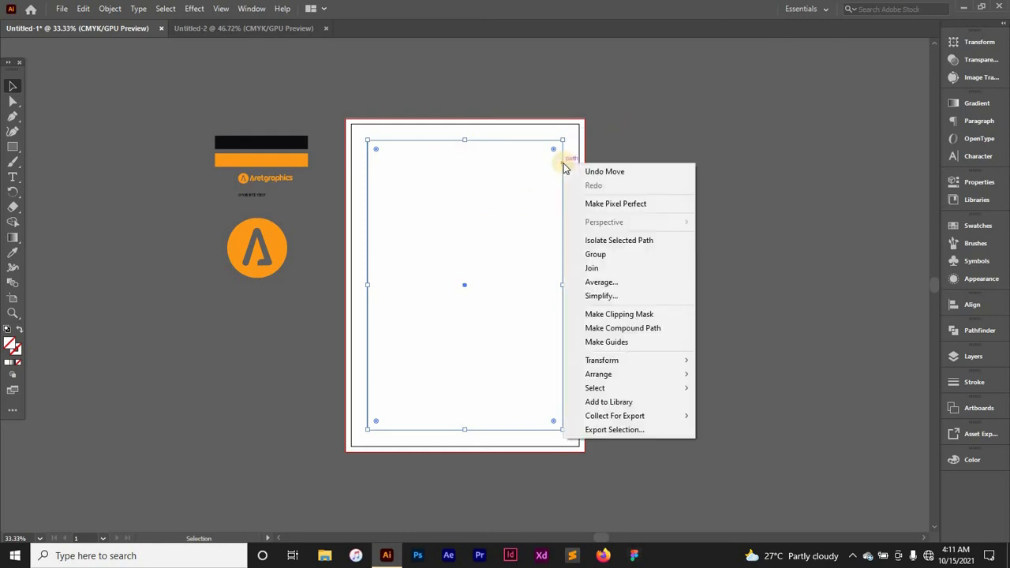
{"action": "left_click", "coordinate": [615, 343]}
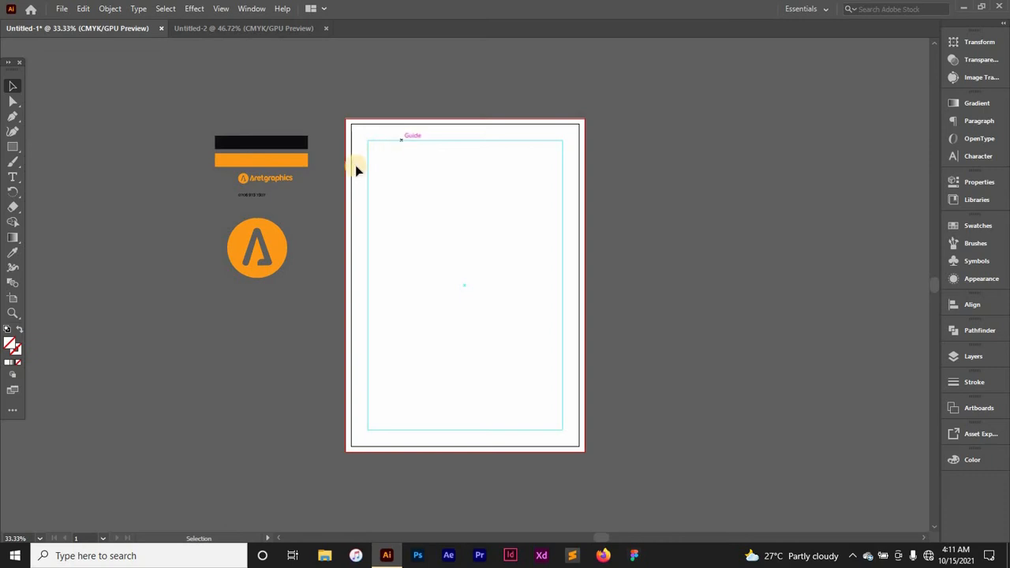
{"action": "left_click_drag", "start_coordinate": [374, 145], "coordinate": [358, 331]}
Step: Place the Aretgraphics logo at the page's top-left and bring it to the front
{"action": "left_click", "coordinate": [241, 177]}
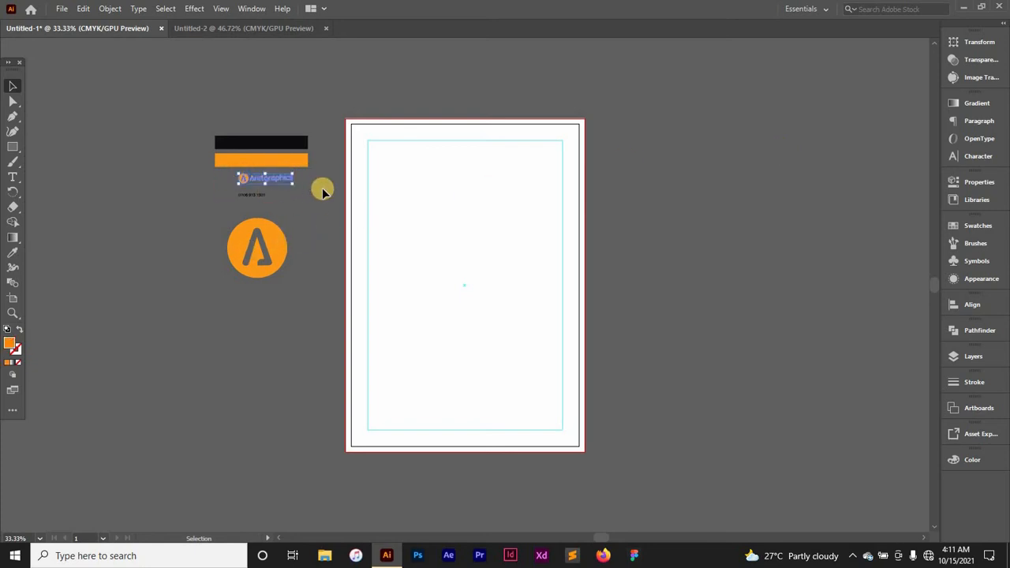
{"action": "left_click_drag", "start_coordinate": [270, 173], "coordinate": [414, 147]}
{"action": "left_click_drag", "start_coordinate": [293, 176], "coordinate": [406, 146]}
{"action": "left_click", "coordinate": [483, 165]}
{"action": "left_click", "coordinate": [397, 147]}
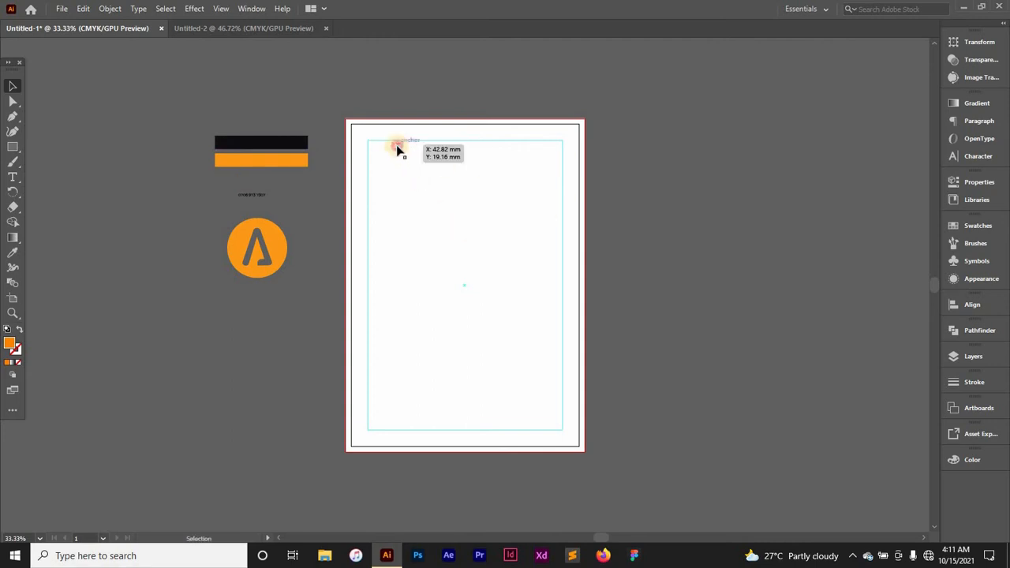
{"action": "left_click", "coordinate": [398, 149], "text": "ctrl"}
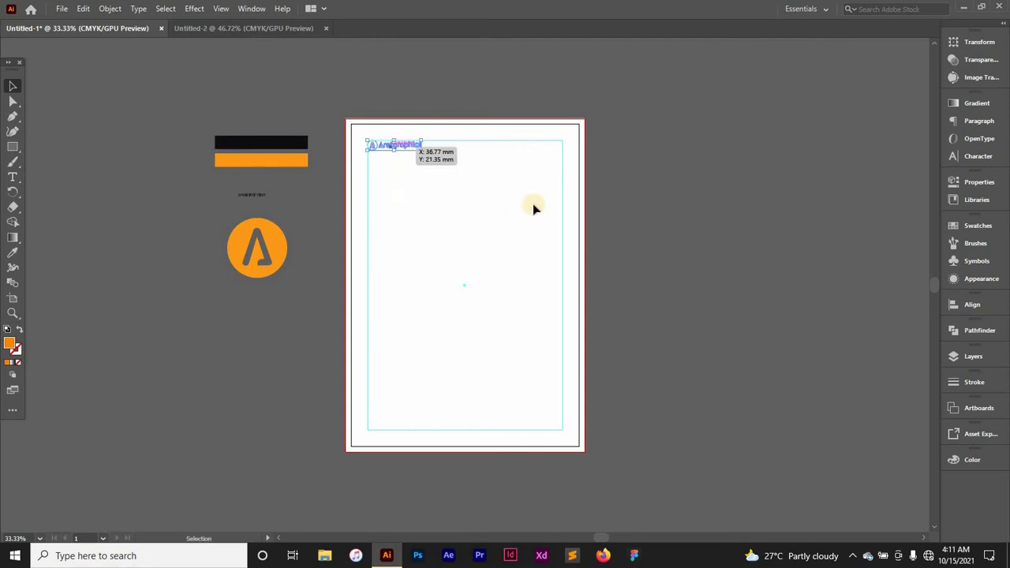
{"action": "key", "text": "ctrl+shift+bracketright"}
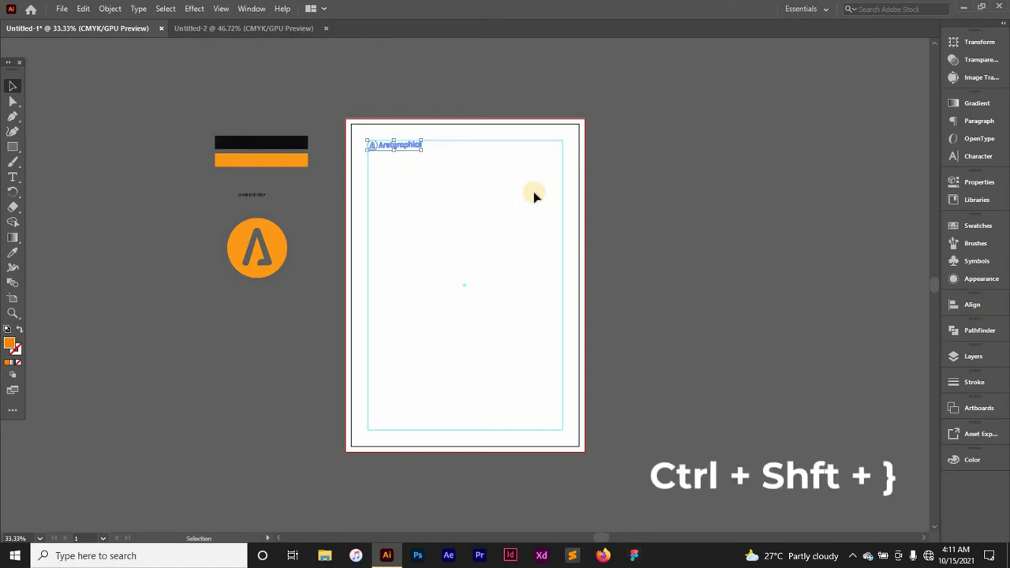
{"action": "key", "text": "ctrl"}
Step: Zoom in on the header and move the phone number text to the top-right corner
{"action": "key", "text": "ctrl+plus"}
{"action": "left_click", "coordinate": [583, 168]}
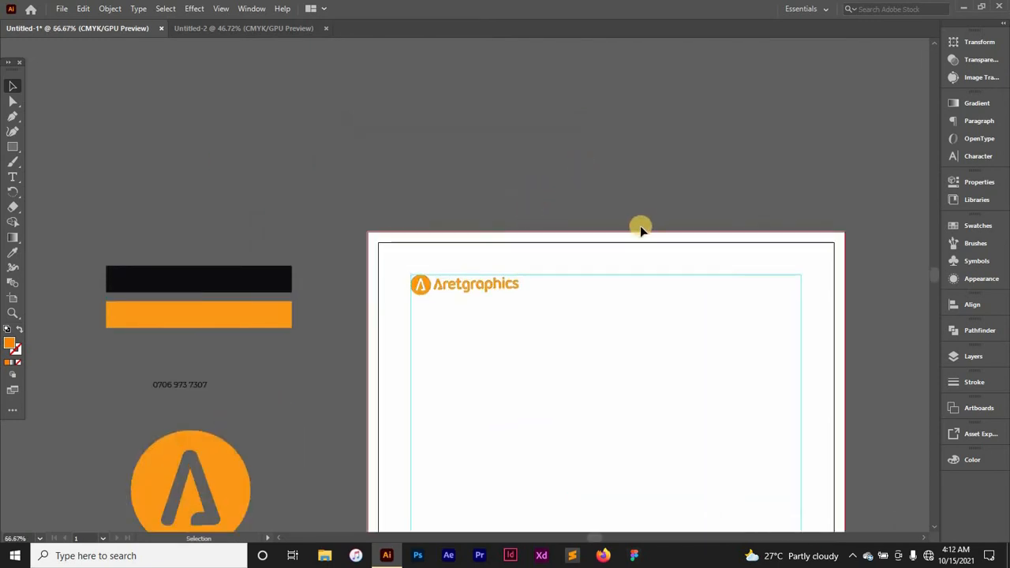
{"action": "scroll", "coordinate": [603, 222], "scroll_direction": "down", "scroll_amount": 6}
{"action": "scroll", "coordinate": [600, 292], "scroll_direction": "up", "scroll_amount": 4}
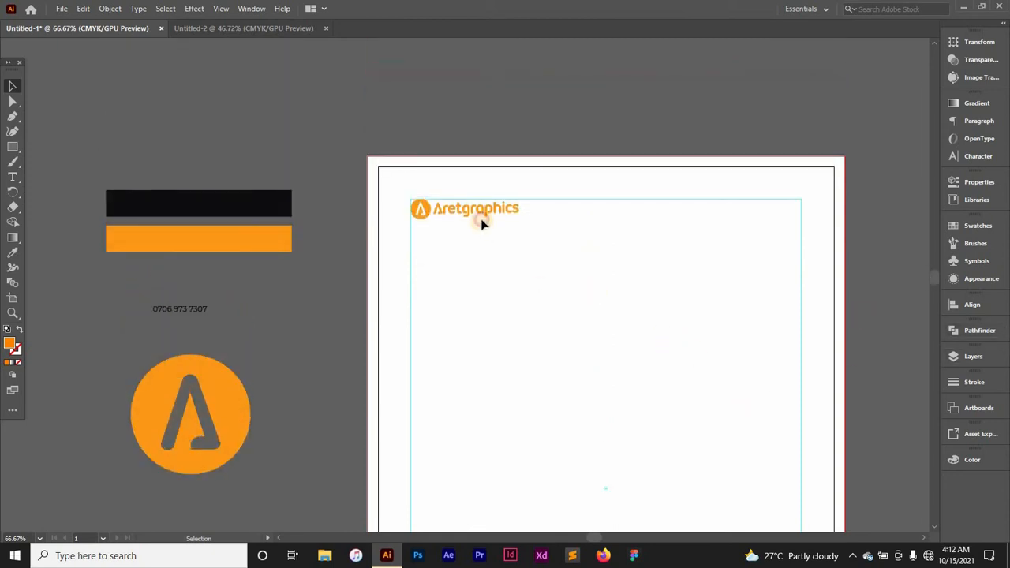
{"action": "left_click", "coordinate": [476, 213]}
{"action": "left_click", "coordinate": [505, 389]}
{"action": "left_click_drag", "start_coordinate": [505, 392], "coordinate": [491, 261]}
{"action": "left_click_drag", "start_coordinate": [256, 258], "coordinate": [284, 341]}
{"action": "scroll", "coordinate": [285, 341], "scroll_direction": "up", "scroll_amount": 2}
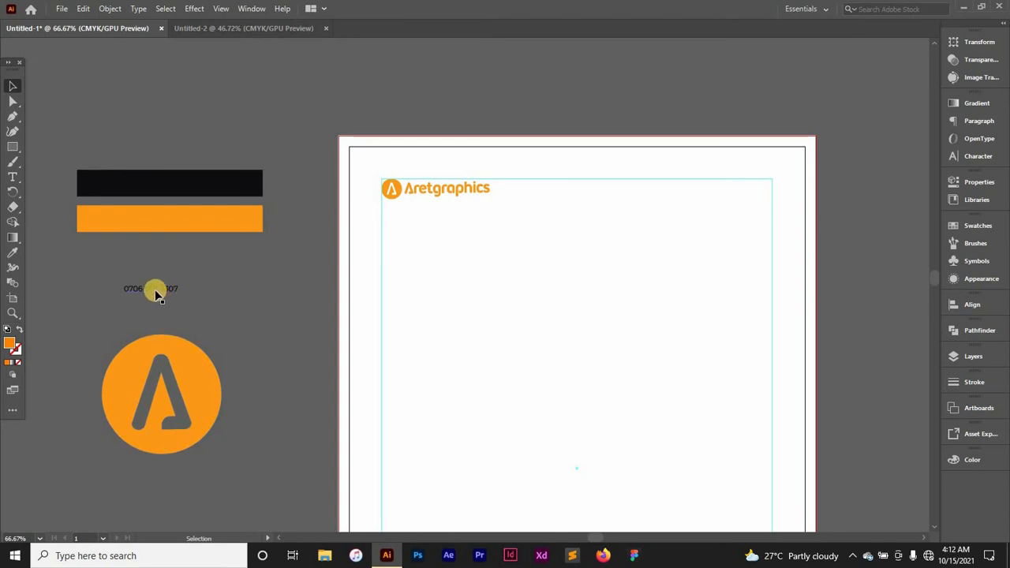
{"action": "left_click_drag", "start_coordinate": [155, 294], "coordinate": [714, 193]}
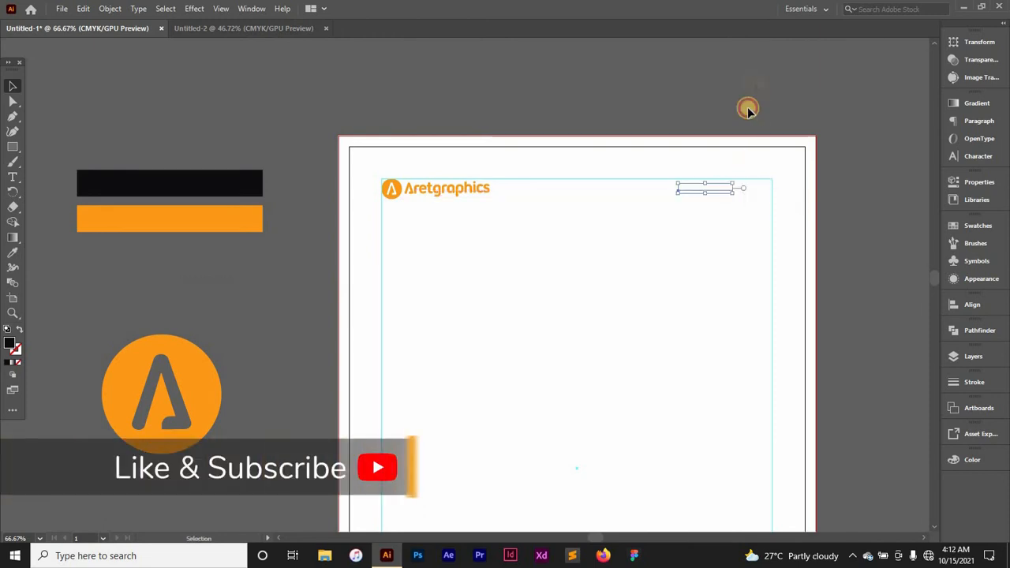
{"action": "left_click", "coordinate": [699, 192]}
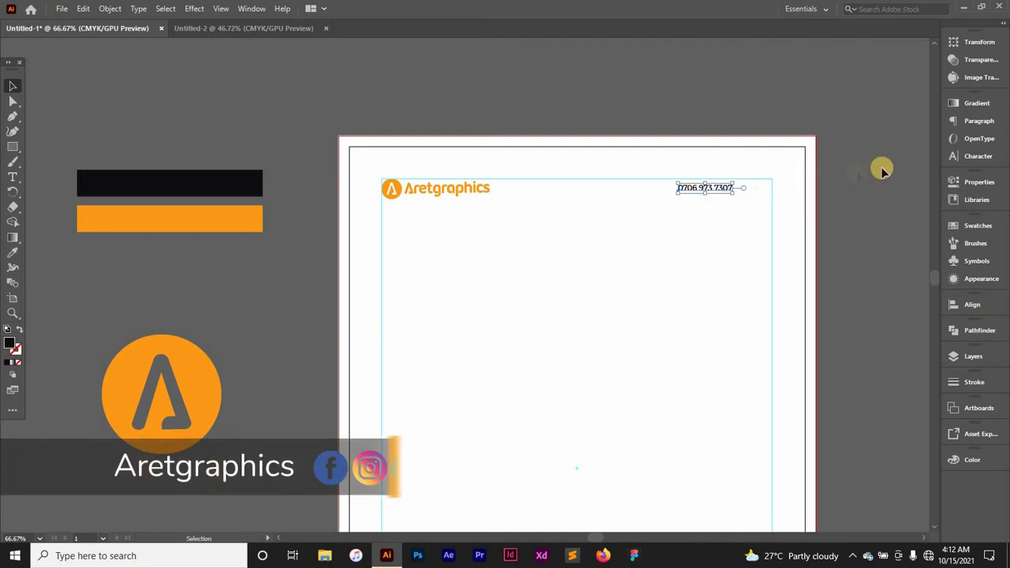
Step: Alt-drag a copy of the phone line below it, repeat with Ctrl+D, and zoom in
{"action": "left_click", "coordinate": [624, 248]}
{"action": "left_click_drag", "start_coordinate": [697, 188], "coordinate": [697, 184]}
{"action": "left_click", "coordinate": [843, 164]}
{"action": "left_click", "coordinate": [717, 187]}
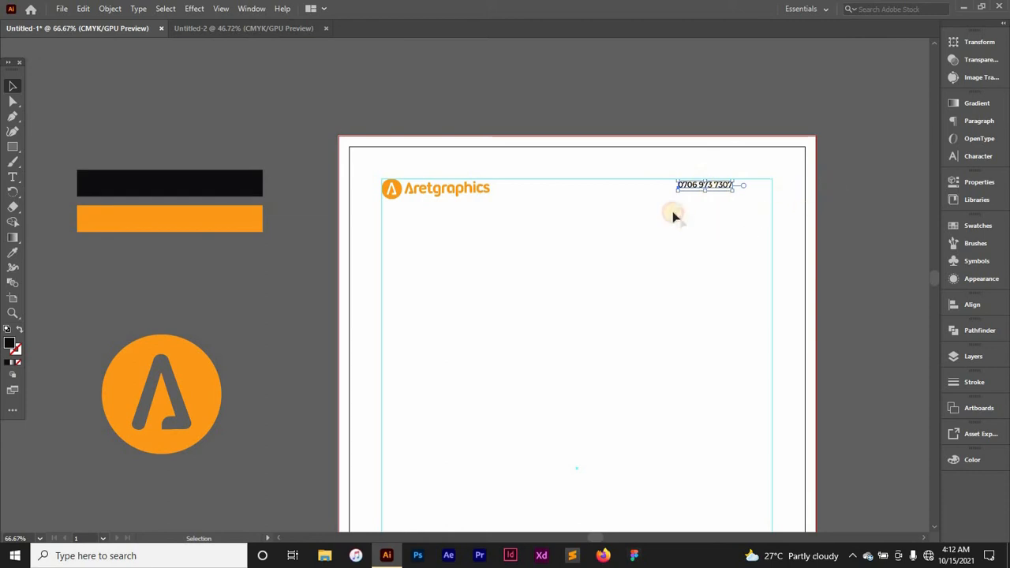
{"action": "left_click", "coordinate": [842, 153]}
{"action": "left_click_drag", "start_coordinate": [719, 187], "coordinate": [720, 200]}
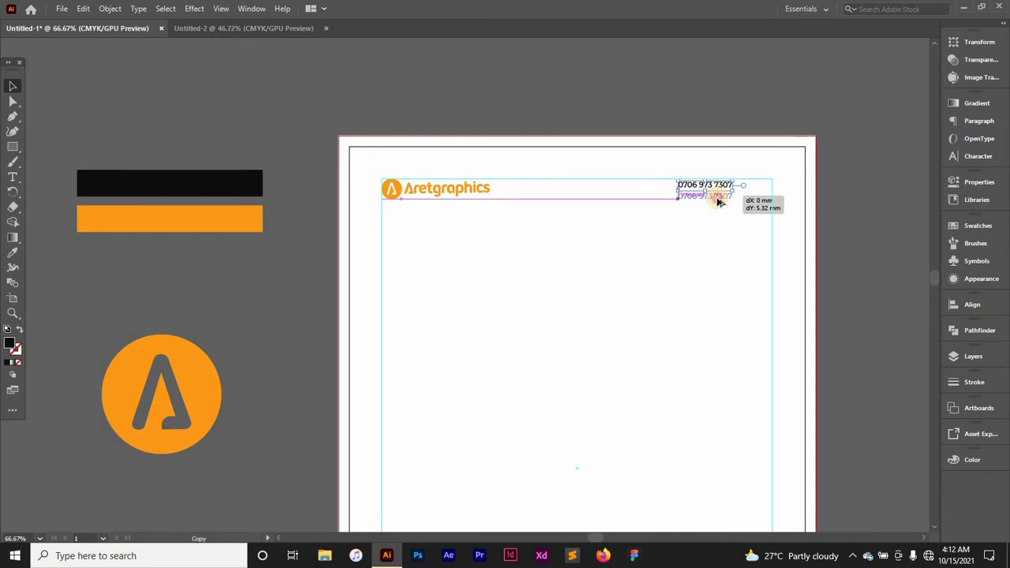
{"action": "left_click_drag", "start_coordinate": [718, 202], "coordinate": [718, 202]}
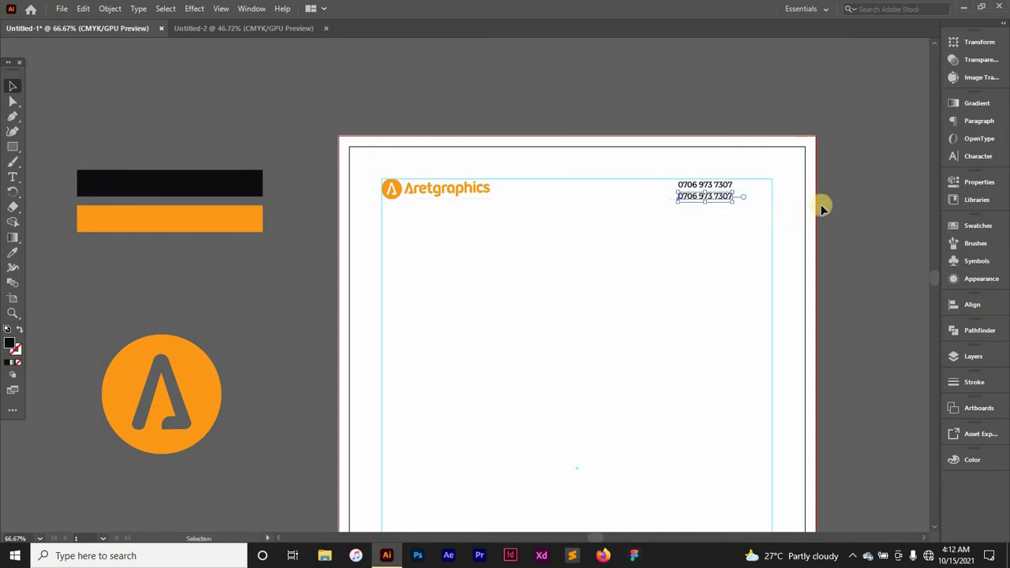
{"action": "left_click", "coordinate": [860, 183]}
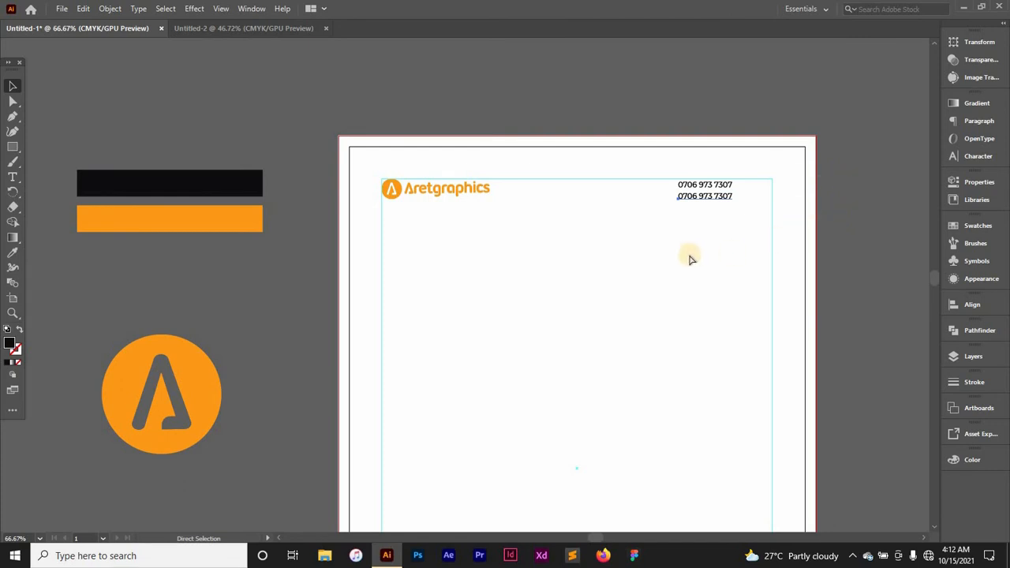
{"action": "key", "text": "ctrl+d"}
{"action": "left_click", "coordinate": [886, 186]}
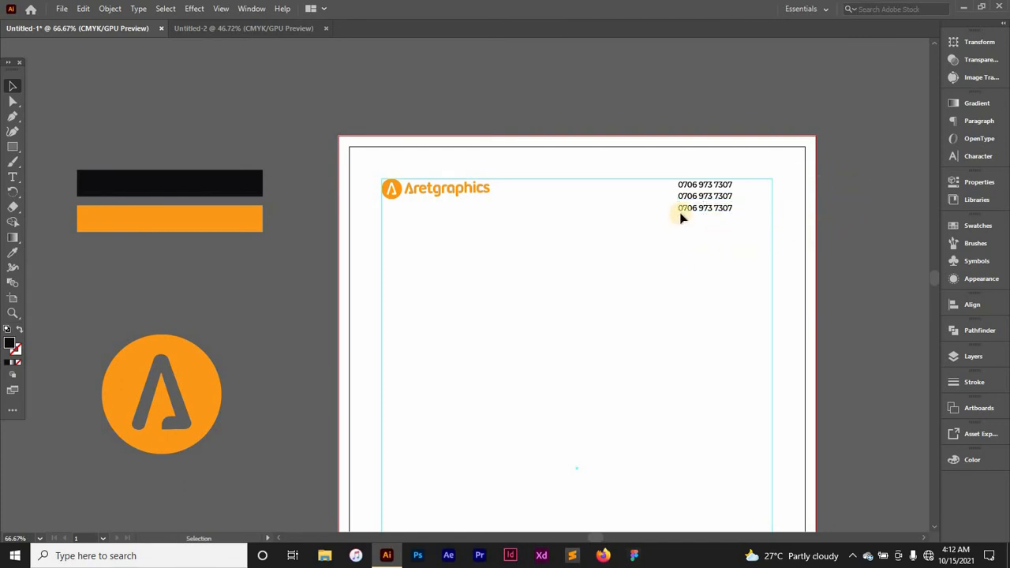
{"action": "key", "text": "ctrl+="}
{"action": "key", "text": "ctrl+="}
{"action": "left_click_drag", "start_coordinate": [719, 223], "coordinate": [354, 309]}
Step: Retype the two copied phone lines as the company website and its info e-mail address
{"action": "key", "text": "t"}
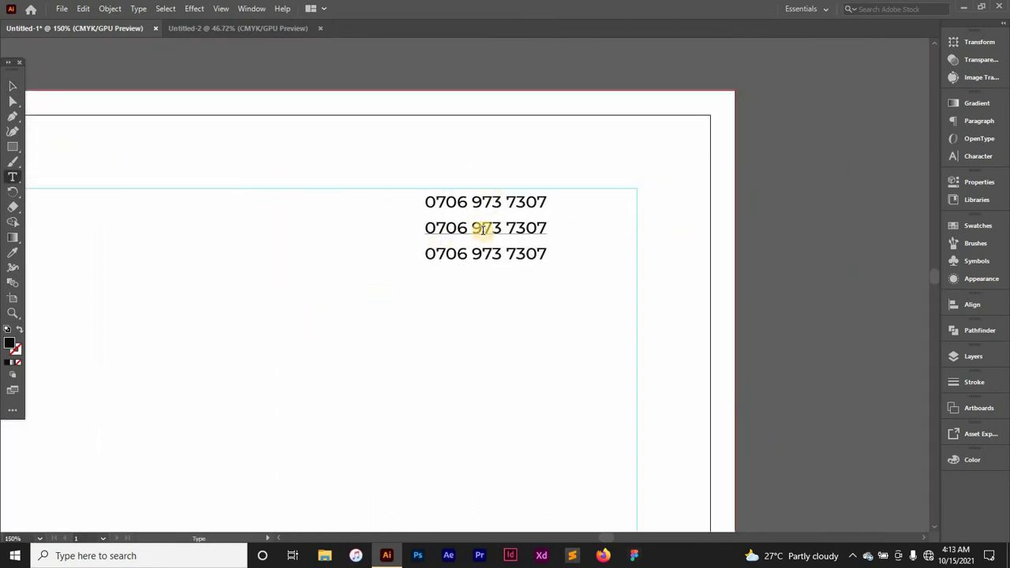
{"action": "left_click", "coordinate": [484, 230]}
{"action": "triple_click", "coordinate": [484, 229]}
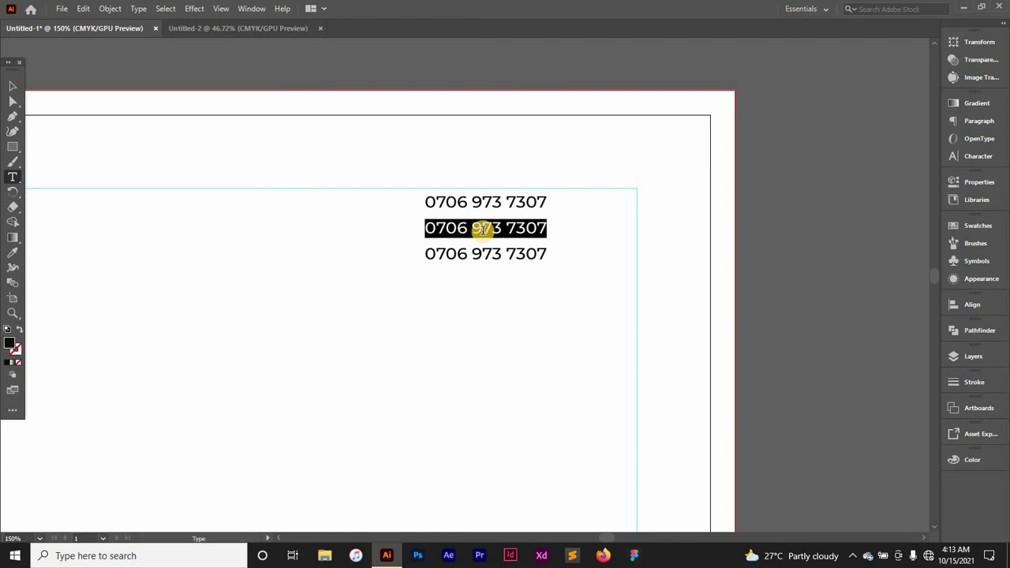
{"action": "type", "text": "www.aretgraphics.com"}
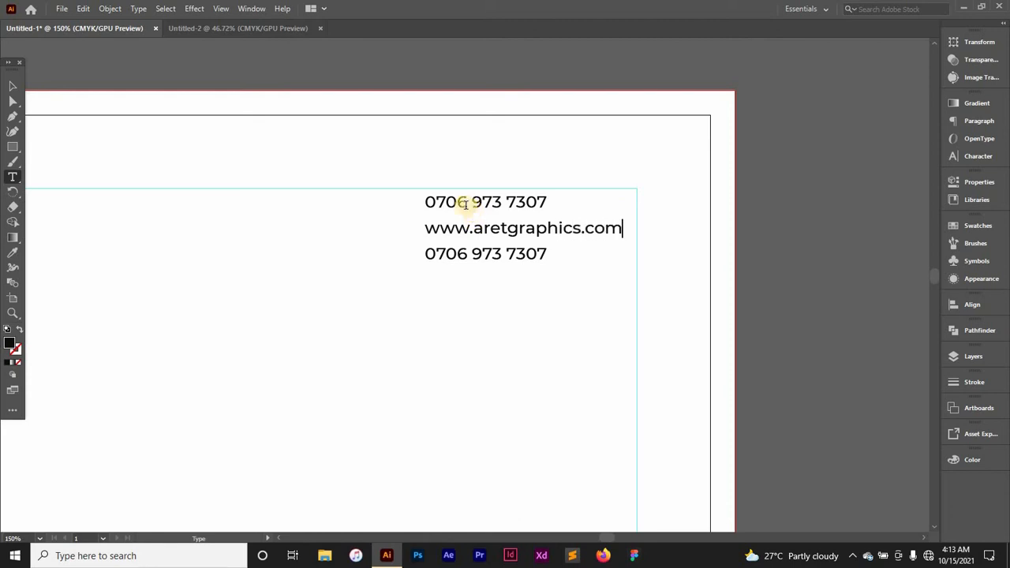
{"action": "triple_click", "coordinate": [492, 253]}
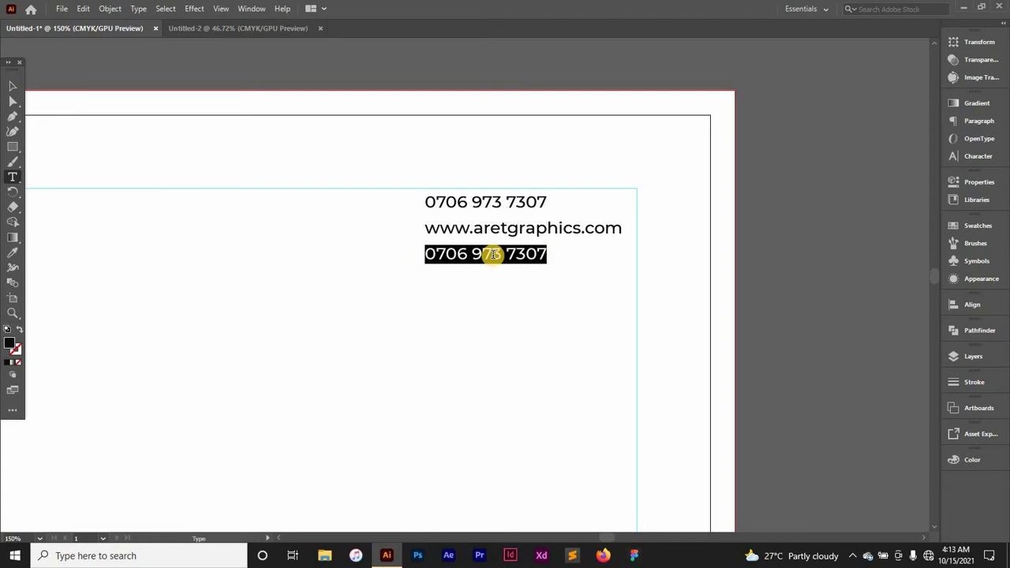
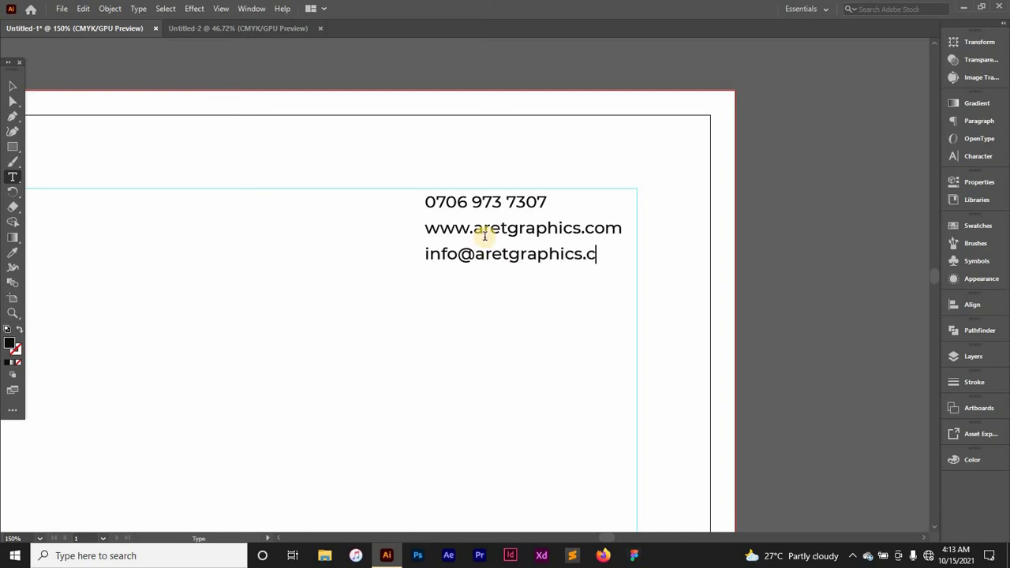
{"action": "key", "text": "Escape"}
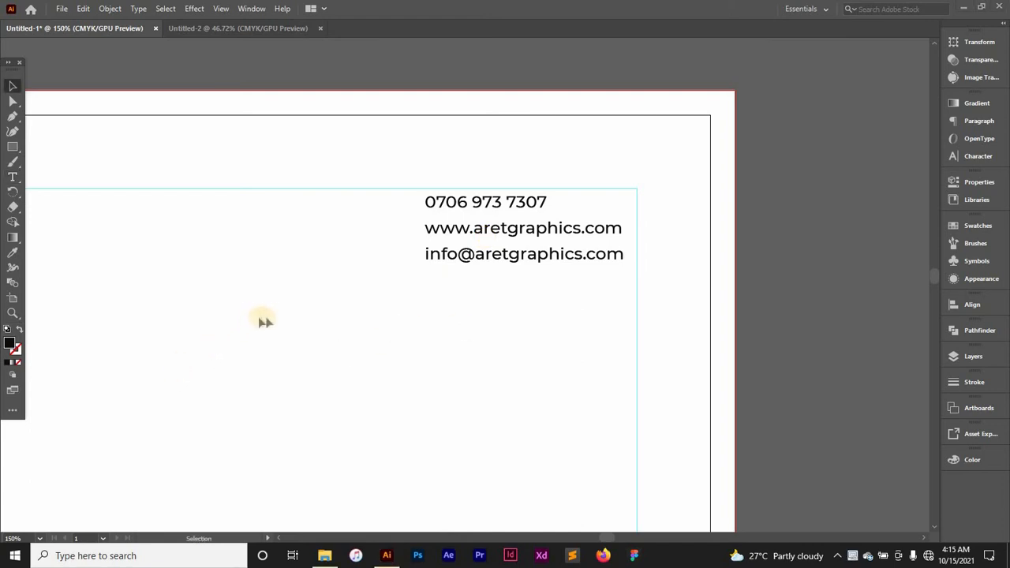
Step: Draw a thin vertical bar just left of the three contact lines
{"action": "left_click", "coordinate": [13, 147]}
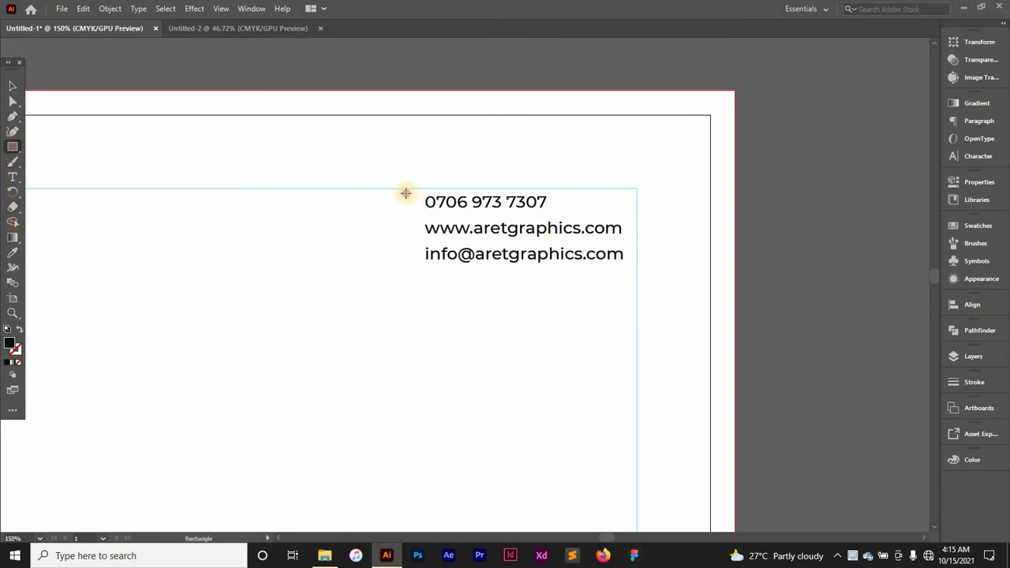
{"action": "left_click_drag", "start_coordinate": [405, 193], "coordinate": [412, 237]}
{"action": "key", "text": "v"}
{"action": "left_click", "coordinate": [489, 326]}
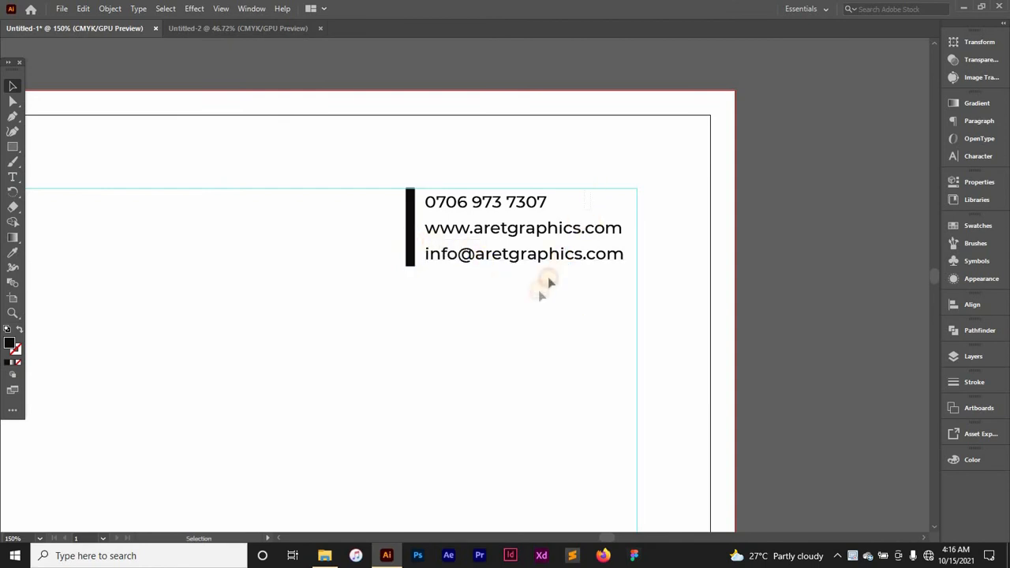
Step: Shift the contact block and the bar slightly right, then fit the whole page in view
{"action": "left_click", "coordinate": [526, 231]}
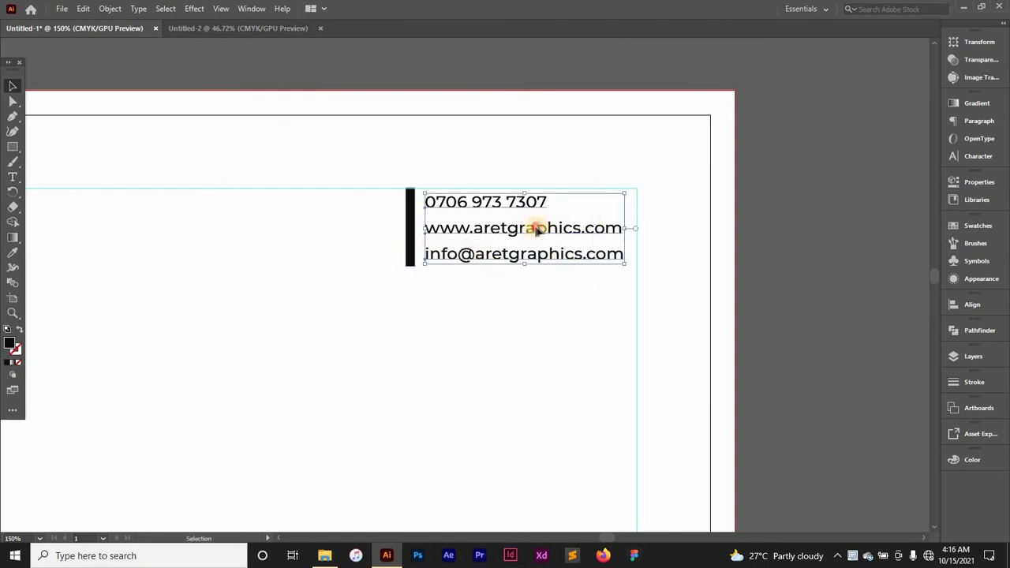
{"action": "mouse_move", "coordinate": [537, 229]}
{"action": "left_mouse_down"}
{"action": "mouse_move", "coordinate": [557, 230]}
{"action": "mouse_move", "coordinate": [545, 228]}
{"action": "left_mouse_up"}
{"action": "left_click", "coordinate": [494, 334]}
{"action": "left_click_drag", "start_coordinate": [414, 235], "coordinate": [436, 235]}
{"action": "key", "text": "a"}
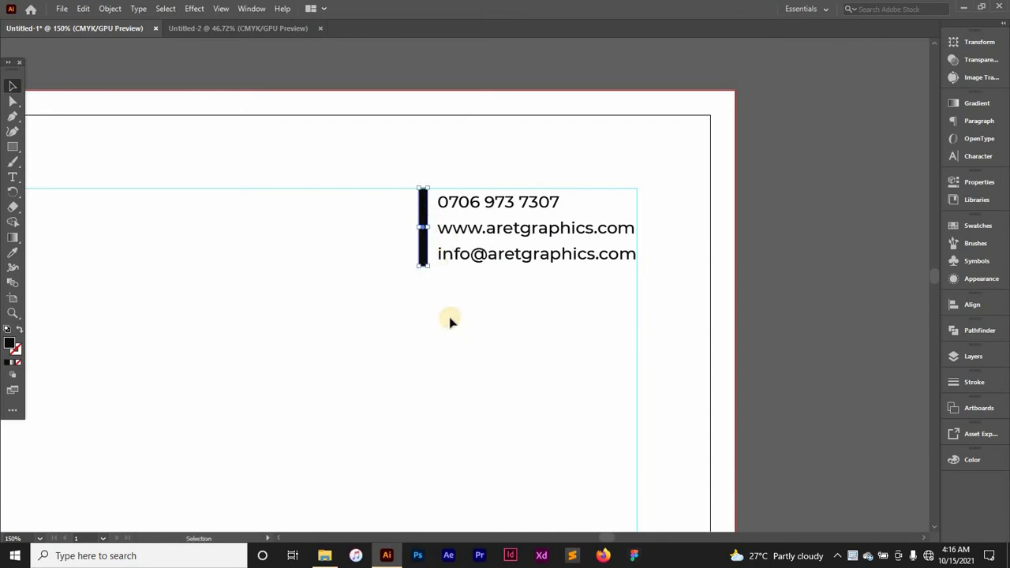
{"action": "key", "text": "ctrl+0"}
{"action": "key", "text": "i"}
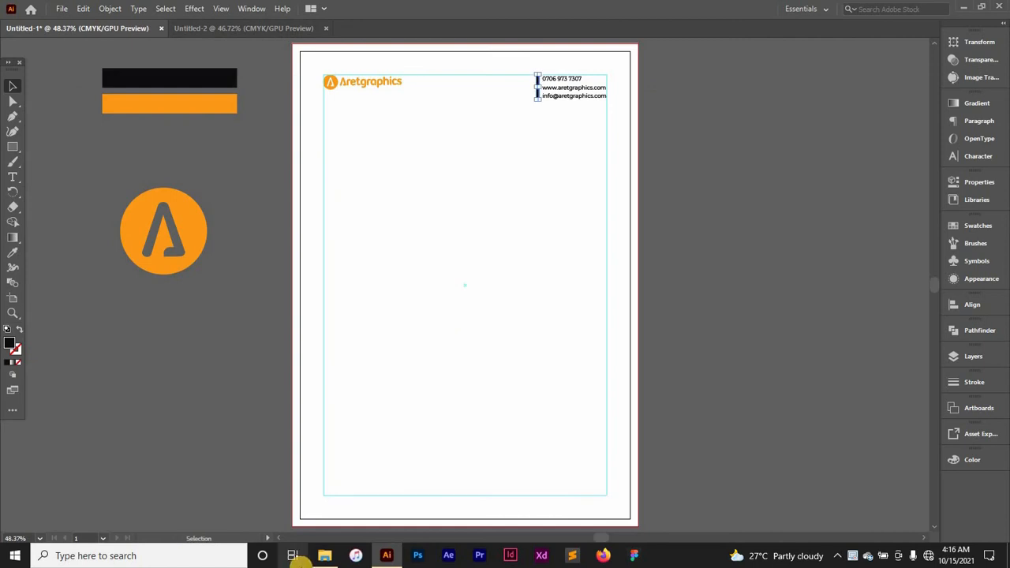
Step: Colour the vertical bar with the orange sampled from the swatch bar
{"action": "left_click", "coordinate": [190, 108]}
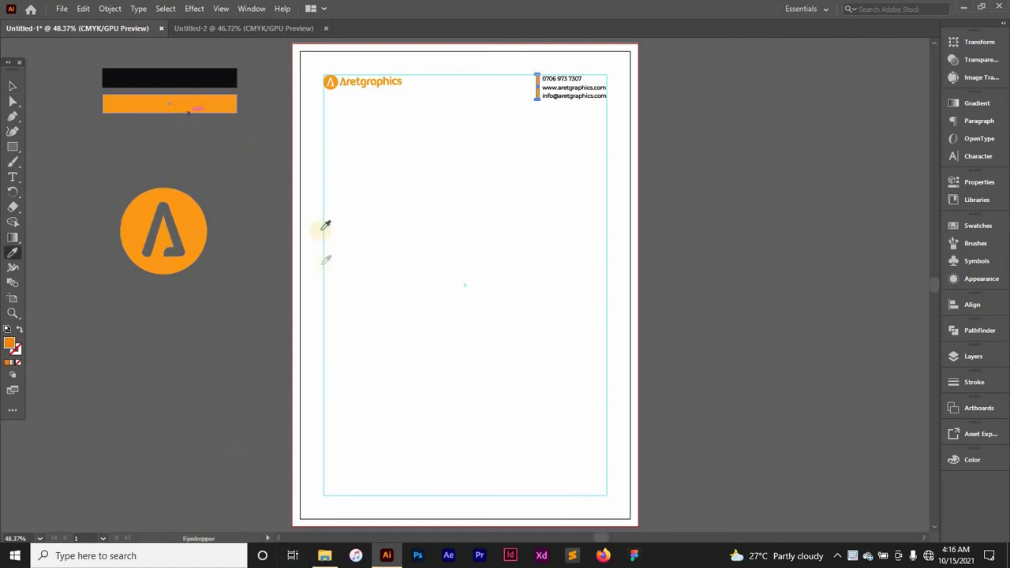
{"action": "key", "text": "v"}
{"action": "left_click", "coordinate": [699, 276]}
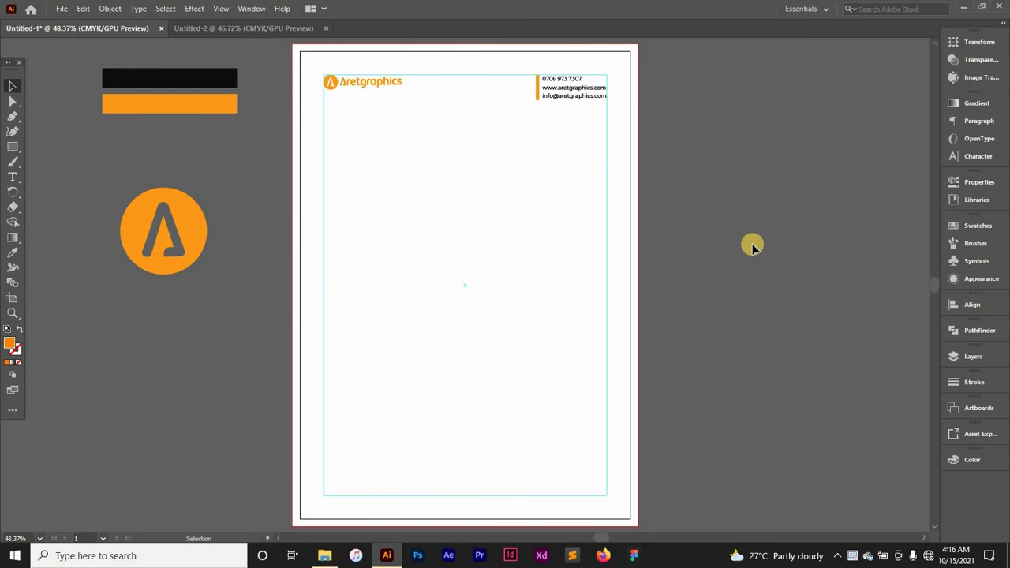
Step: Narrow the orange bar to half its width, then zoom back out to the page
{"action": "key", "text": "ctrl+="}
{"action": "key", "text": "ctrl+="}
{"action": "key", "text": "ctrl+="}
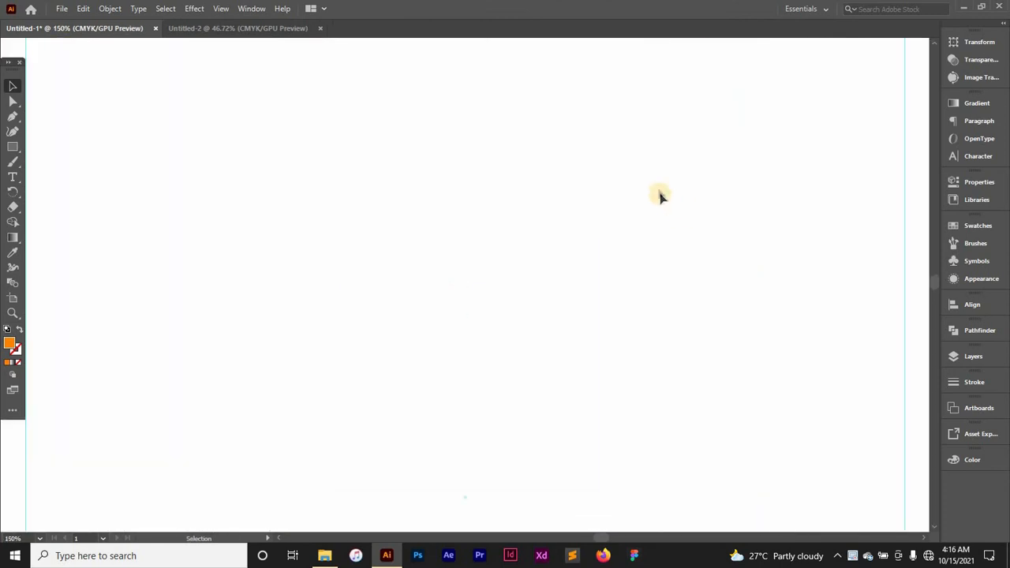
{"action": "scroll", "coordinate": [663, 190], "scroll_direction": "up", "scroll_amount": 3}
{"action": "key", "text": "ctrl+="}
{"action": "key", "text": "ctrl+="}
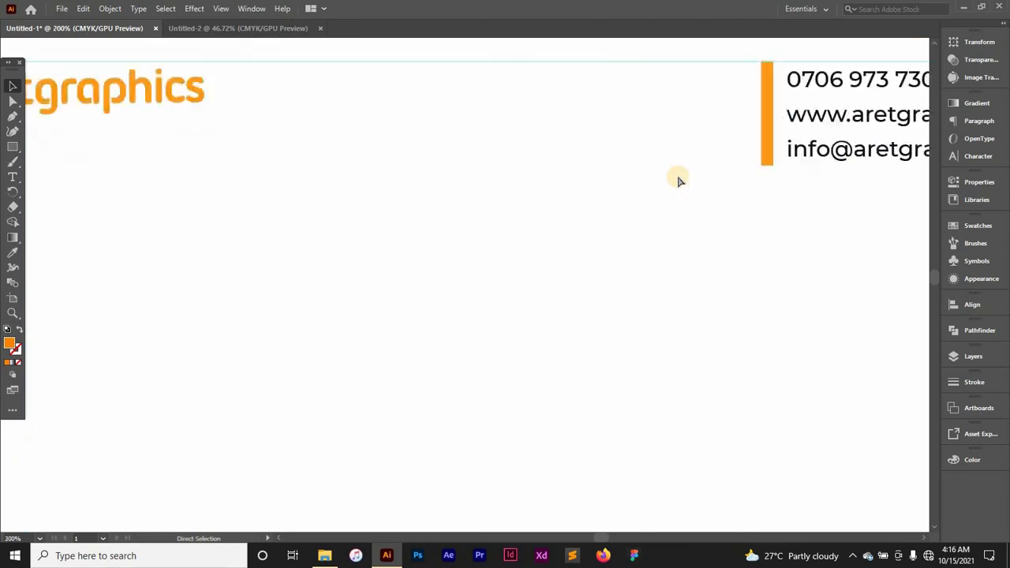
{"action": "left_click_drag", "start_coordinate": [754, 209], "coordinate": [214, 391]}
{"action": "left_click", "coordinate": [382, 209]}
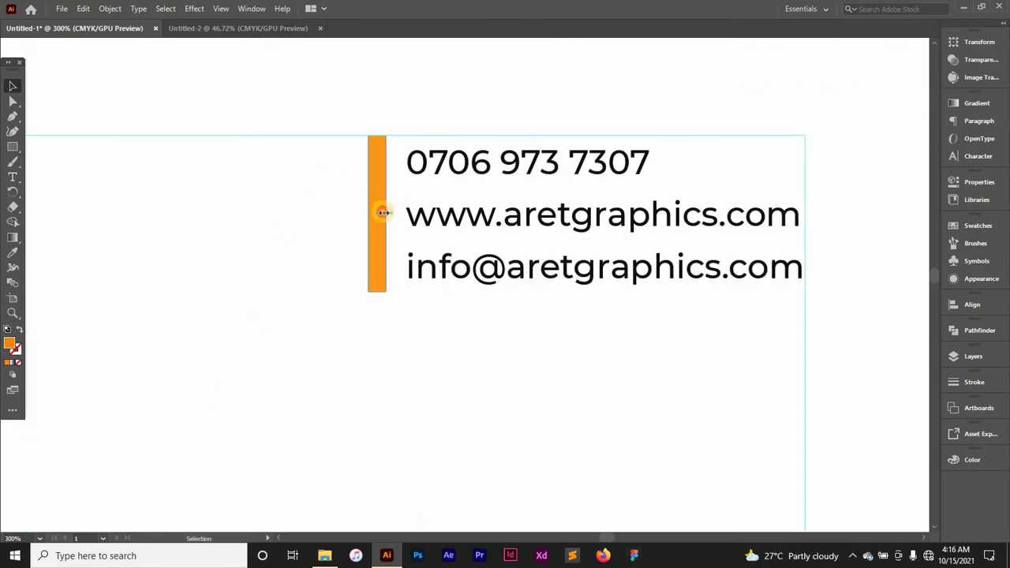
{"action": "mouse_move", "coordinate": [386, 212]}
{"action": "left_mouse_down"}
{"action": "mouse_move", "coordinate": [376, 214]}
{"action": "mouse_move", "coordinate": [388, 213]}
{"action": "left_mouse_up"}
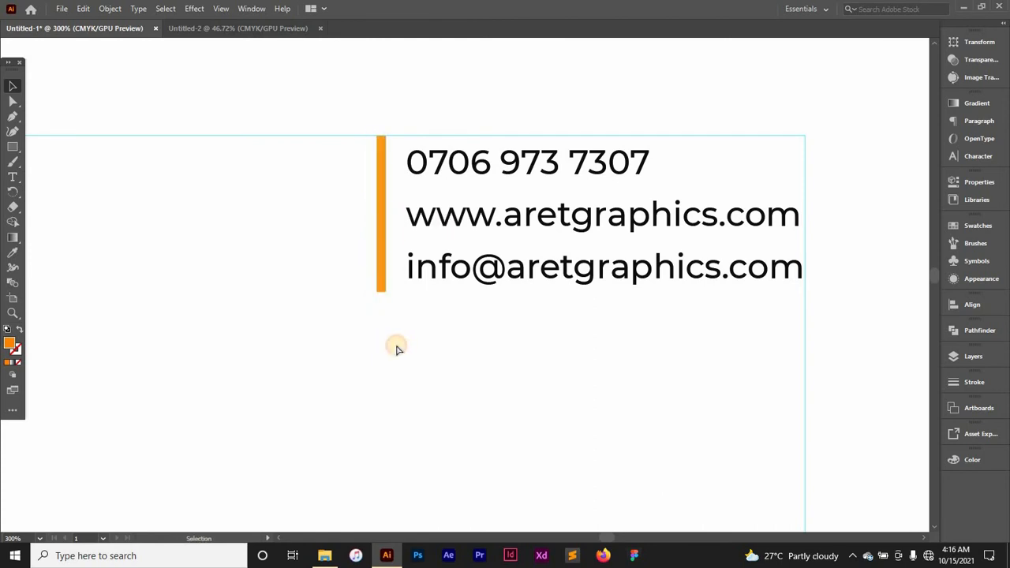
{"action": "key", "text": "ctrl+minus"}
{"action": "key", "text": "ctrl+minus"}
{"action": "key", "text": "ctrl+minus"}
{"action": "key", "text": "ctrl+minus"}
{"action": "key", "text": "ctrl+minus"}
{"action": "key", "text": "ctrl+minus"}
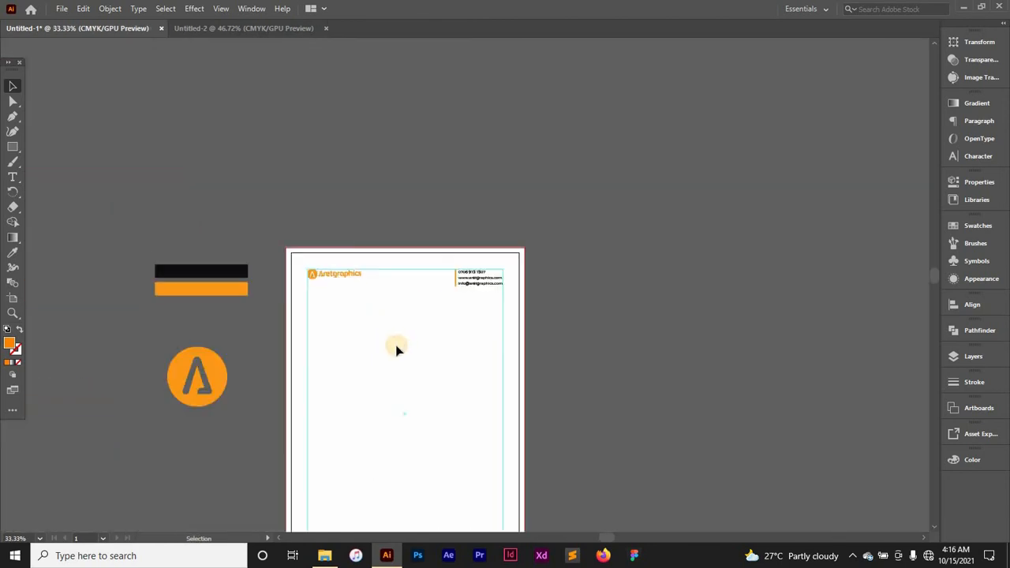
Step: Drag the orange circular A logo from the pasteboard to the centre of the page
{"action": "scroll", "coordinate": [418, 357], "scroll_direction": "down", "scroll_amount": 5}
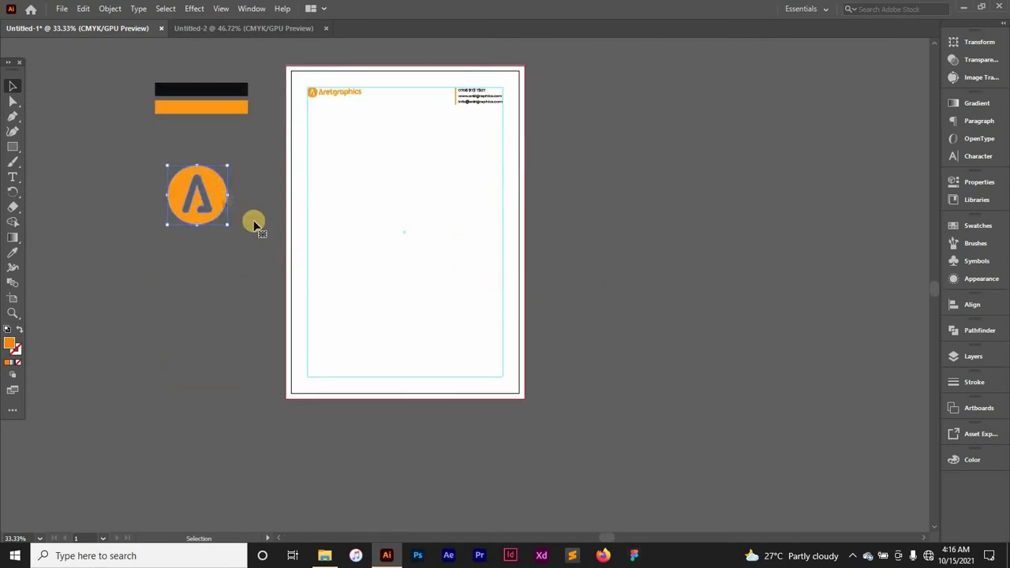
{"action": "left_click_drag", "start_coordinate": [224, 195], "coordinate": [402, 229]}
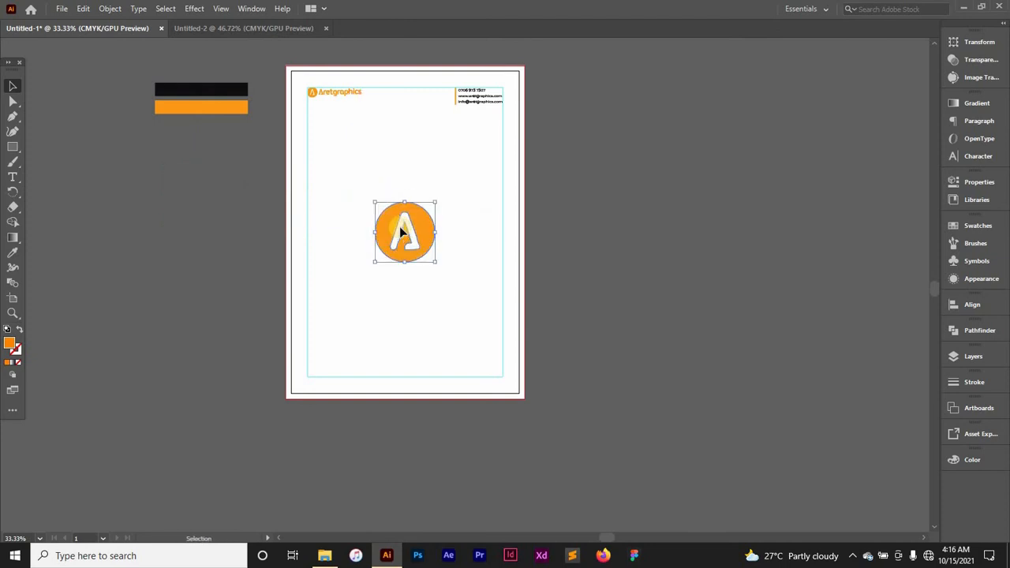
{"action": "left_click", "coordinate": [616, 199]}
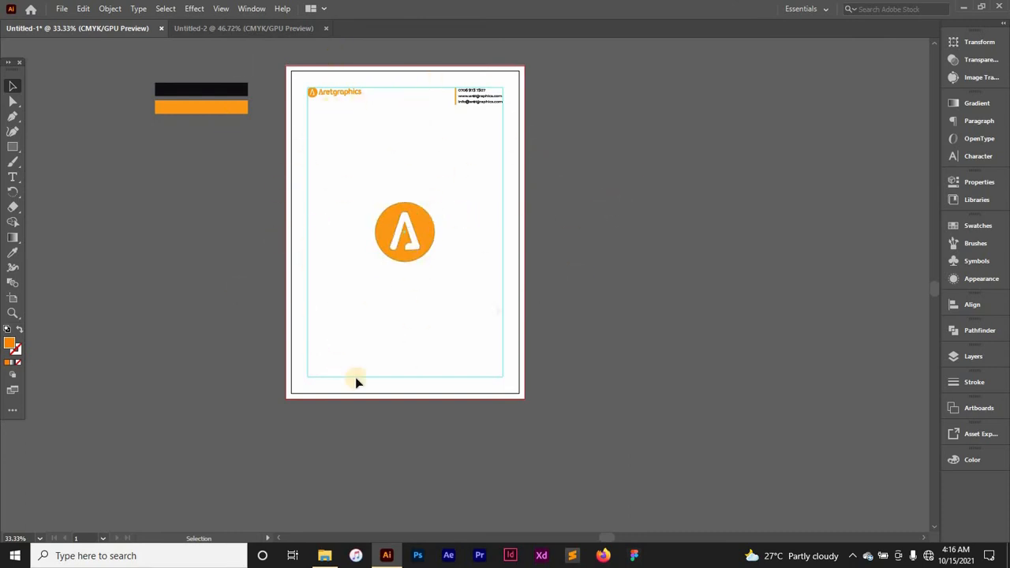
{"action": "left_click", "coordinate": [418, 235]}
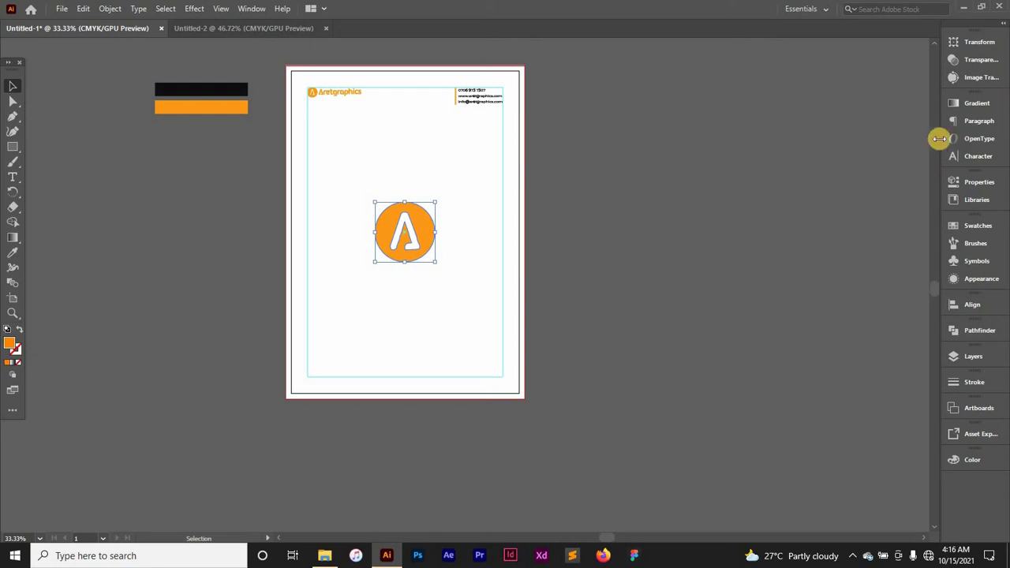
Step: Lower the centred A logo's Transparency opacity to 10% so it reads as a faint watermark
{"action": "left_click", "coordinate": [978, 60]}
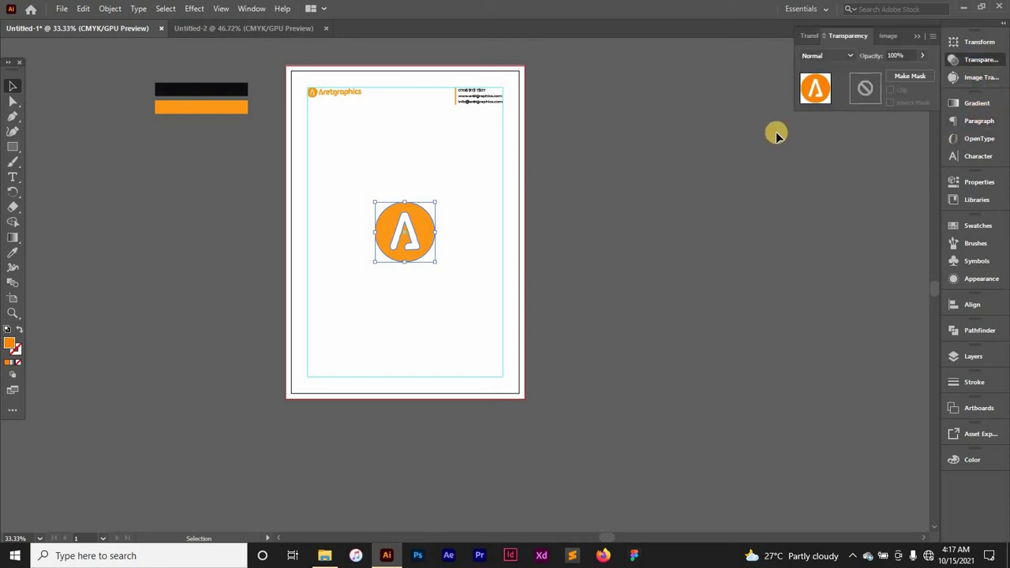
{"action": "left_click", "coordinate": [922, 55]}
{"action": "left_click_drag", "start_coordinate": [912, 72], "coordinate": [878, 74]}
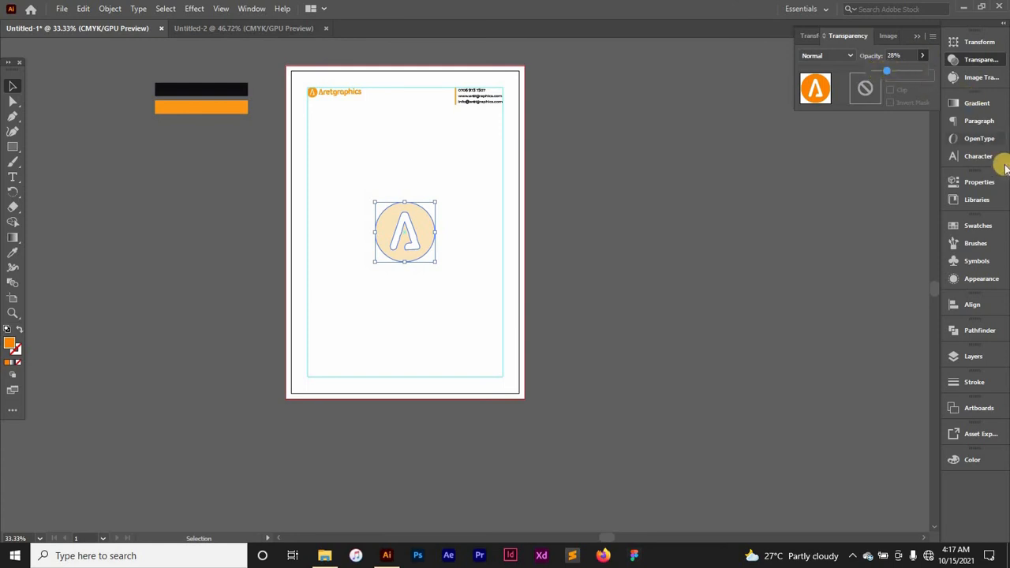
{"action": "left_click_drag", "start_coordinate": [888, 72], "coordinate": [882, 72]}
{"action": "left_click_drag", "start_coordinate": [879, 69], "coordinate": [878, 70]}
{"action": "left_click", "coordinate": [902, 55]}
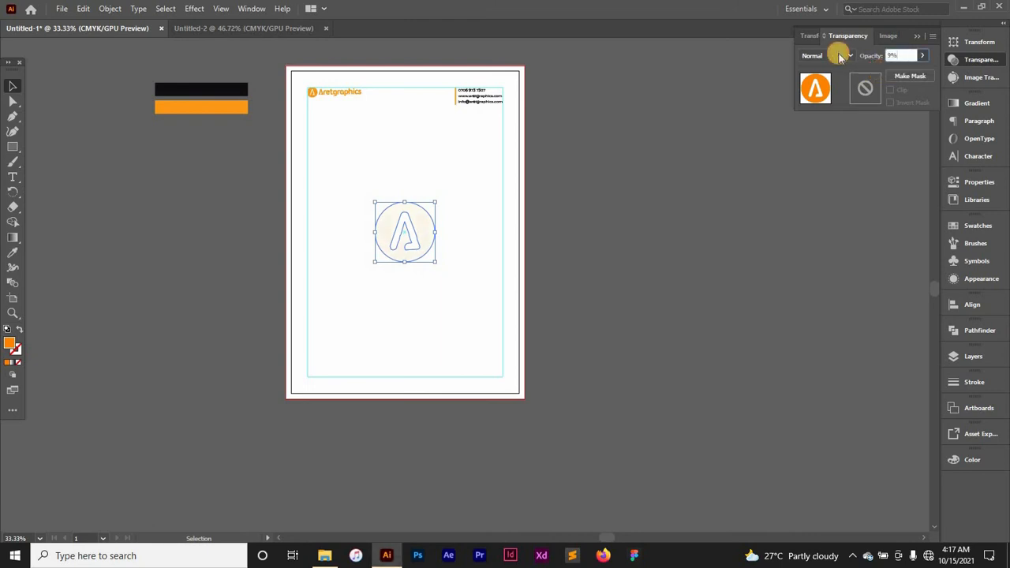
{"action": "left_click", "coordinate": [898, 55]}
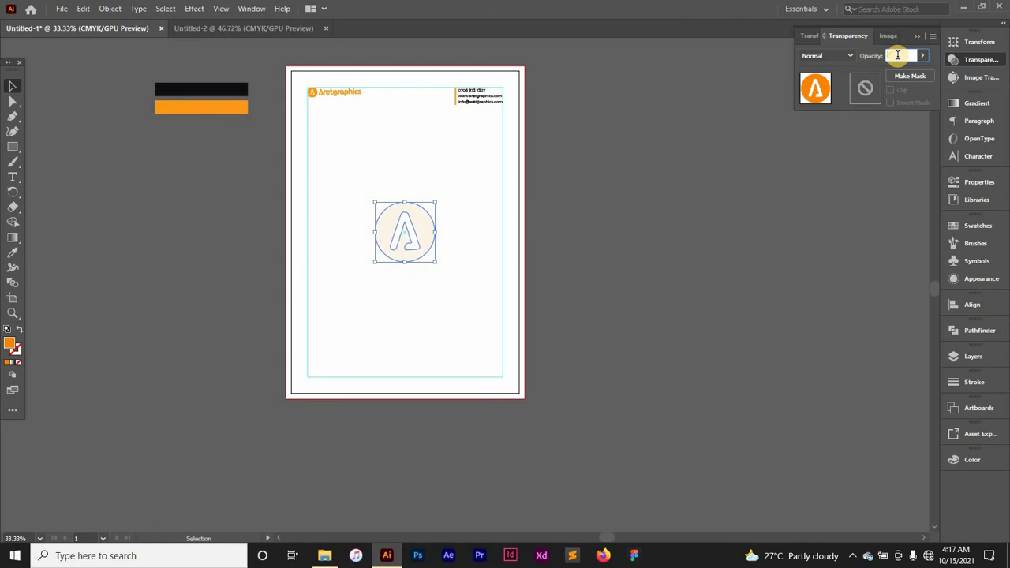
{"action": "key", "text": "Return"}
{"action": "right_click", "coordinate": [910, 43]}
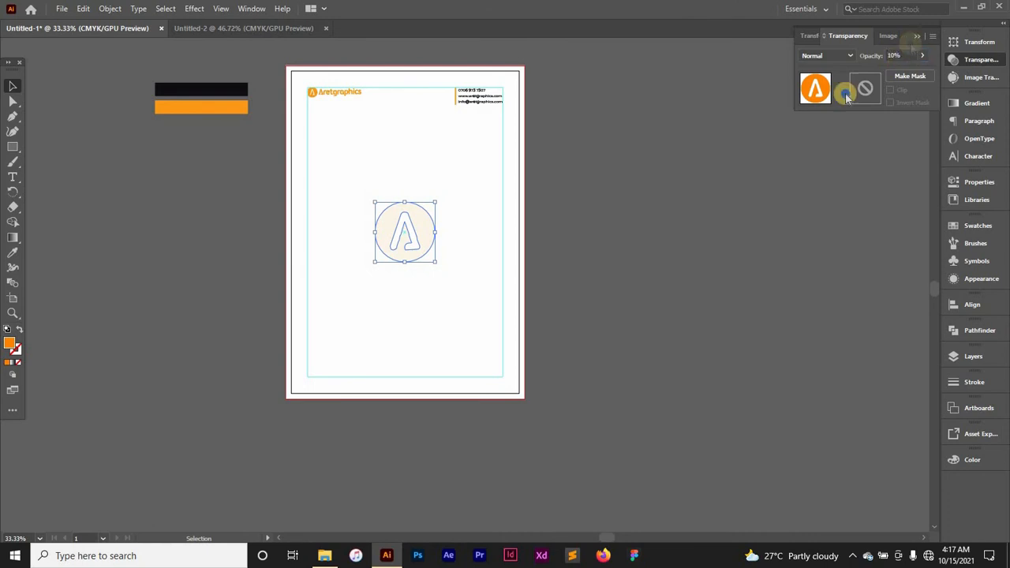
{"action": "left_click", "coordinate": [659, 247]}
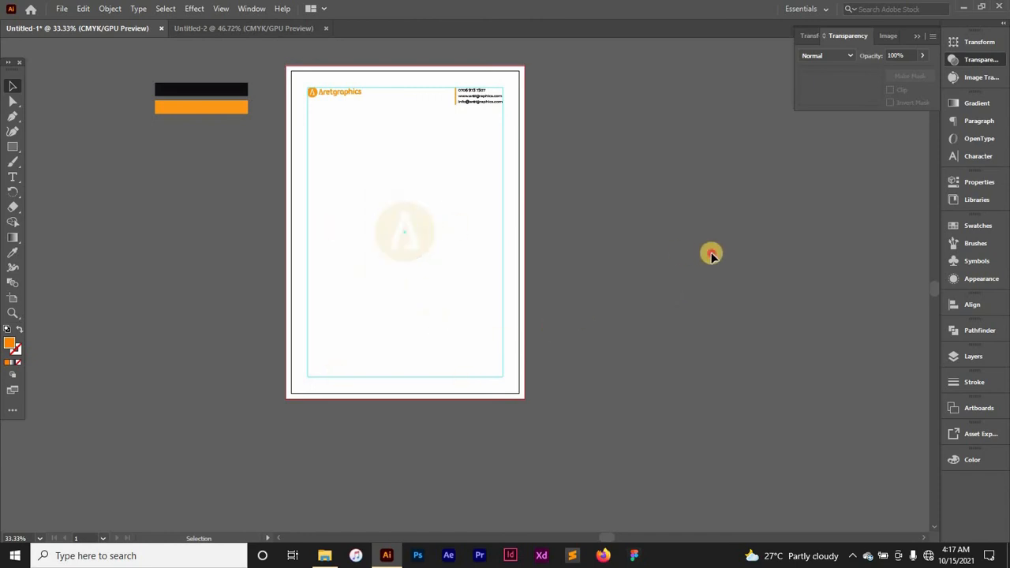
Step: Draw an orange 220 × 20 mm rectangle across the page's bottom edge as the footer bar
{"action": "key", "text": "m"}
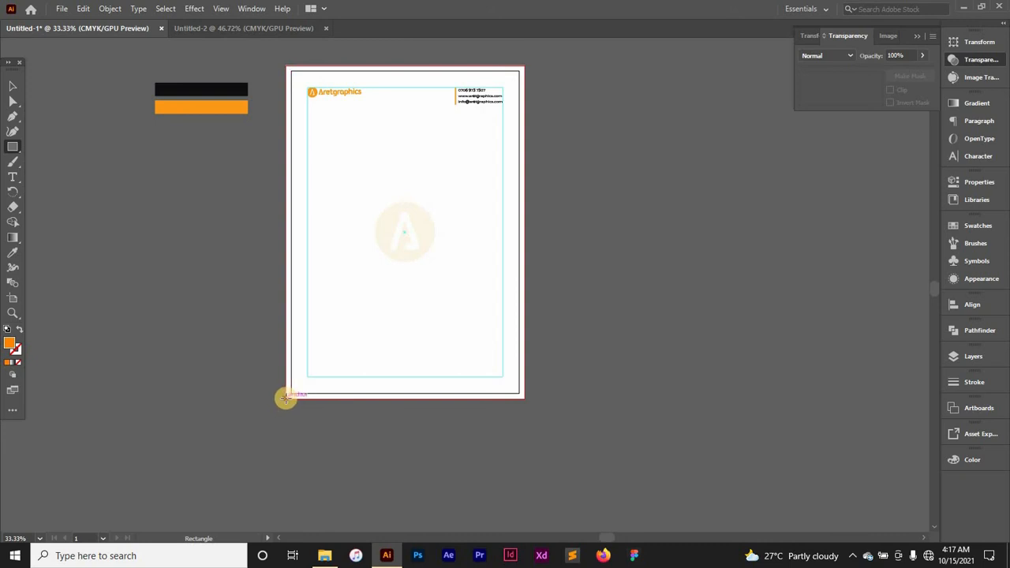
{"action": "left_click_drag", "start_coordinate": [286, 398], "coordinate": [525, 376]}
{"action": "key", "text": "v"}
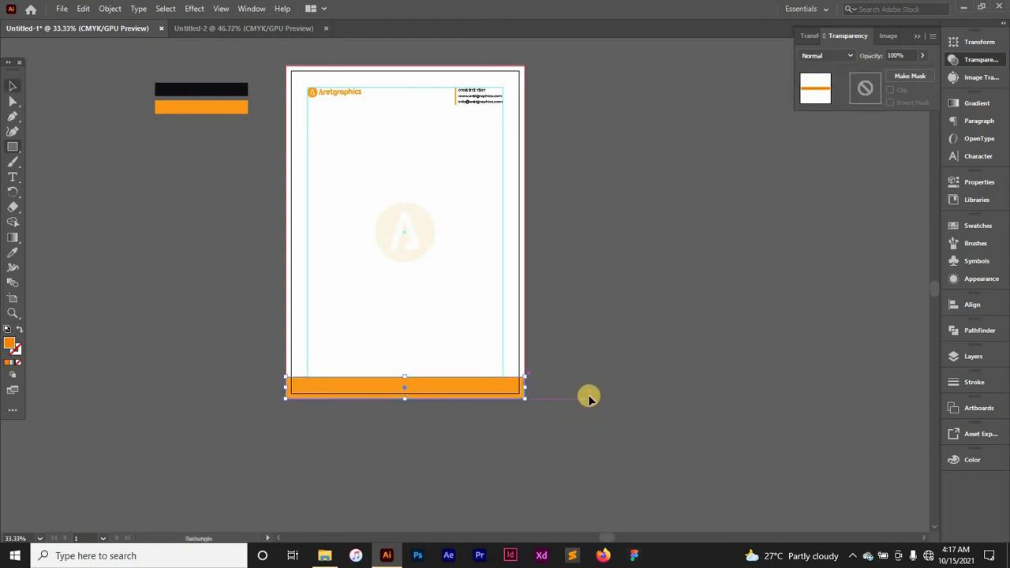
{"action": "left_click", "coordinate": [584, 399]}
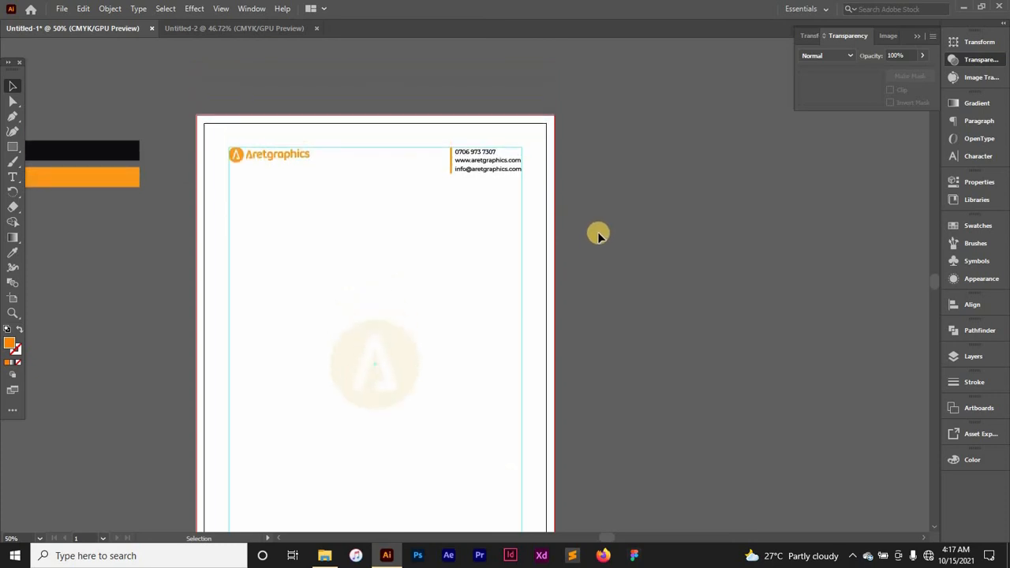
{"action": "scroll", "coordinate": [598, 237], "scroll_direction": "down", "scroll_amount": 6}
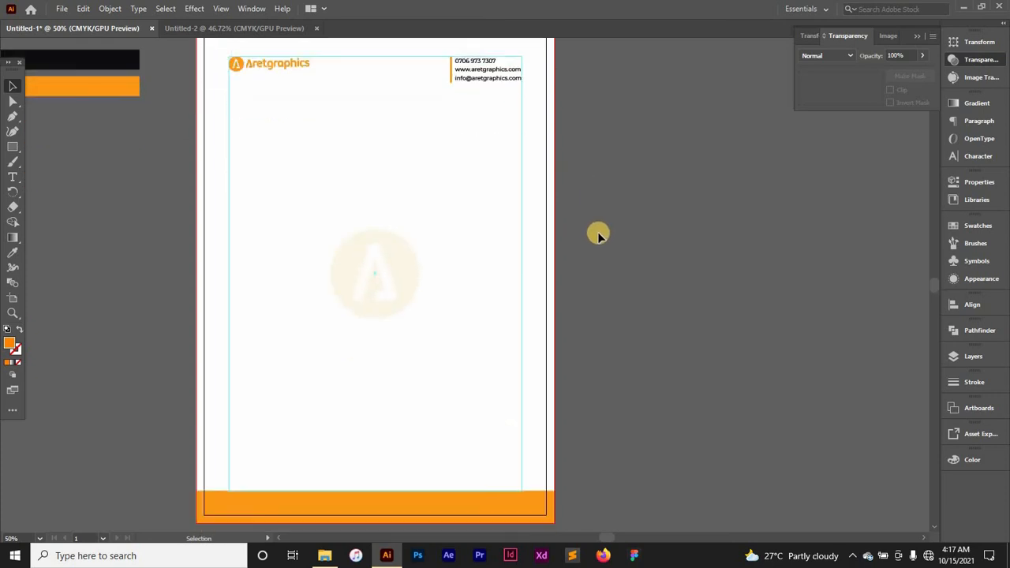
{"action": "scroll", "coordinate": [598, 233], "scroll_direction": "up", "scroll_amount": 5}
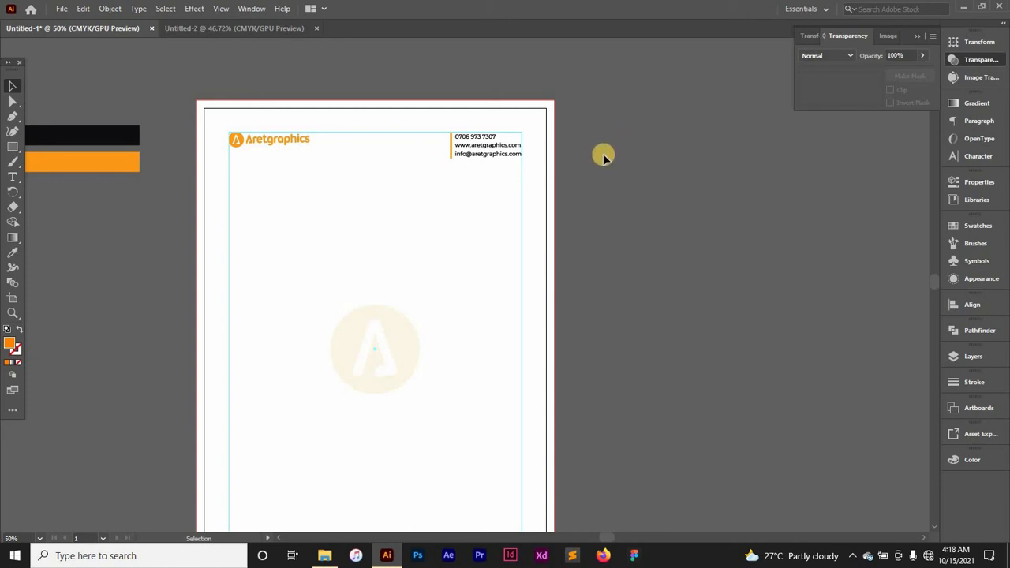
{"action": "left_click", "coordinate": [645, 167]}
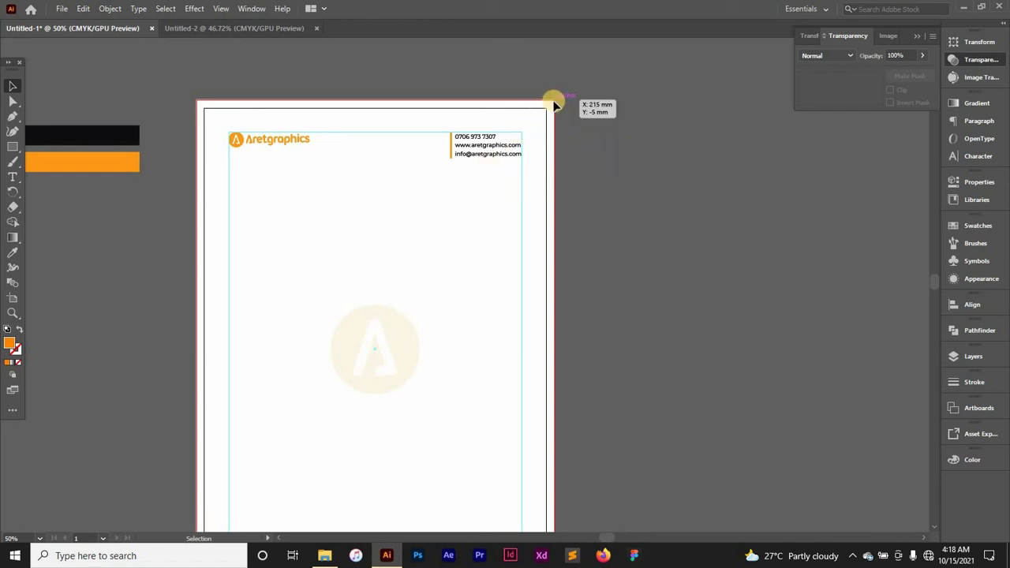
{"action": "left_click_drag", "start_coordinate": [554, 104], "coordinate": [458, 210]}
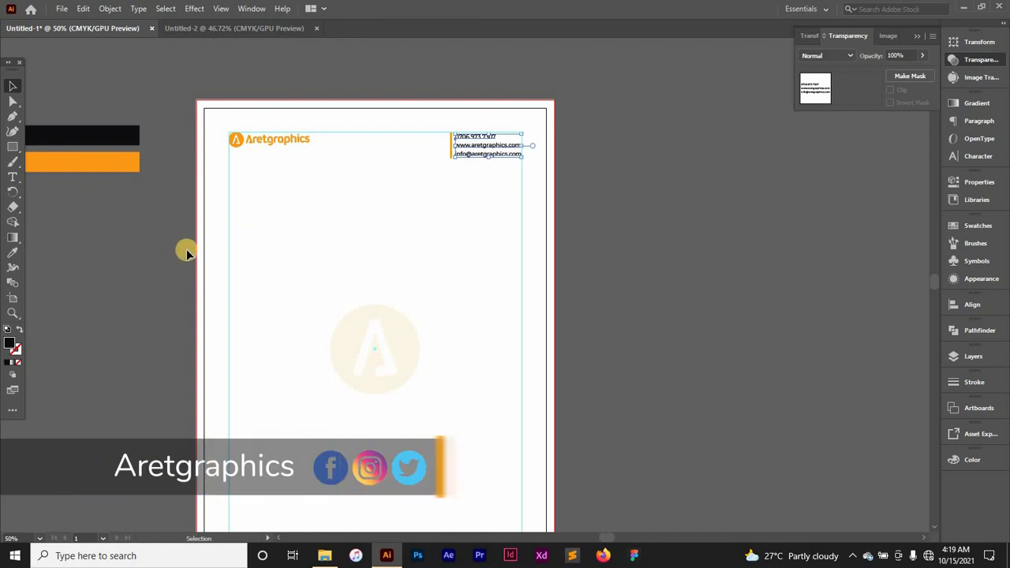
Step: Give the contact details block a black fill using the Color Picker
{"action": "left_click", "coordinate": [318, 264]}
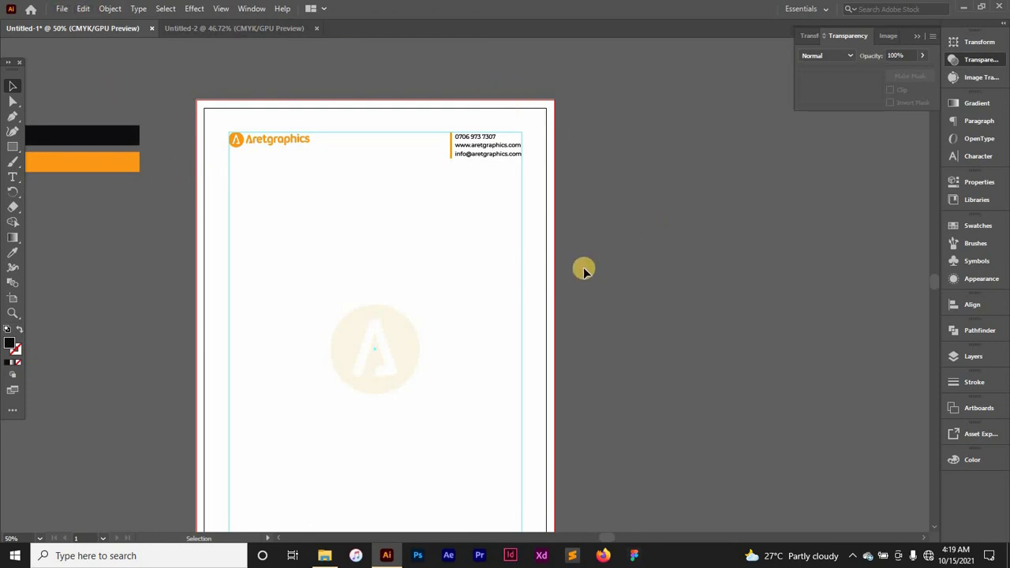
{"action": "scroll", "coordinate": [559, 229], "scroll_direction": "down", "scroll_amount": 2}
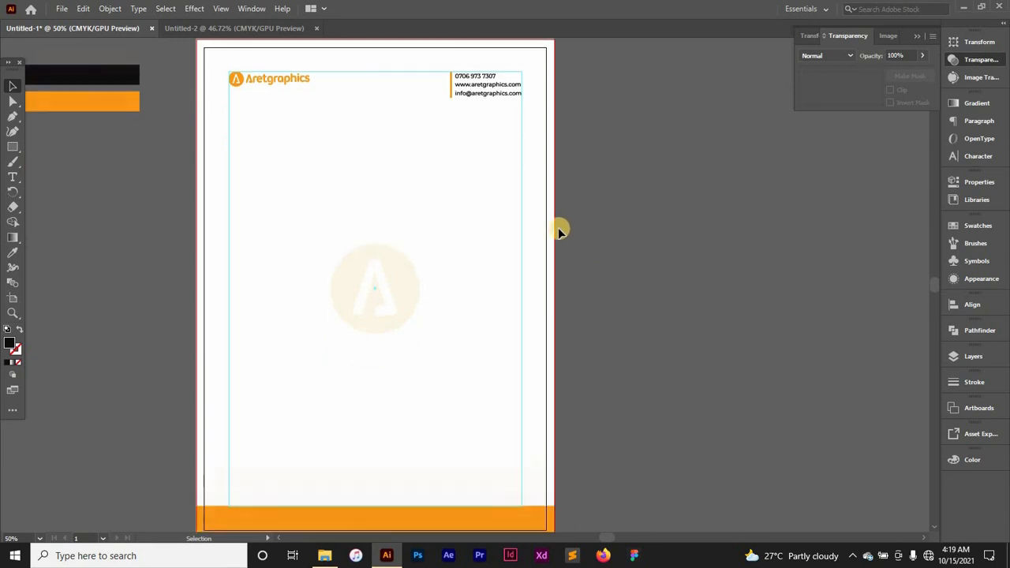
{"action": "scroll", "coordinate": [558, 229], "scroll_direction": "up", "scroll_amount": 3}
{"action": "left_click", "coordinate": [465, 226]}
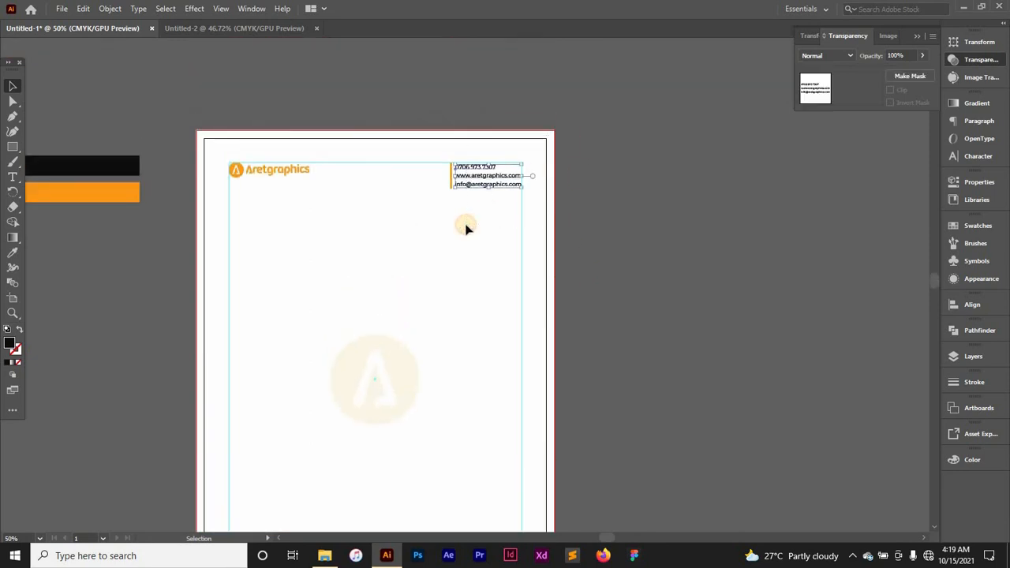
{"action": "double_click", "coordinate": [12, 344]}
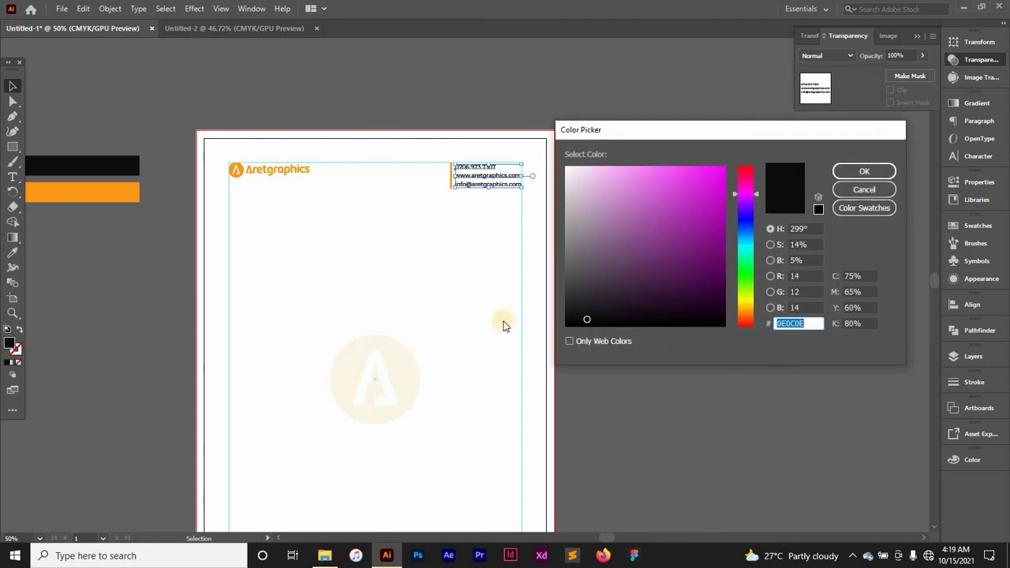
{"action": "left_click_drag", "start_coordinate": [592, 316], "coordinate": [561, 335]}
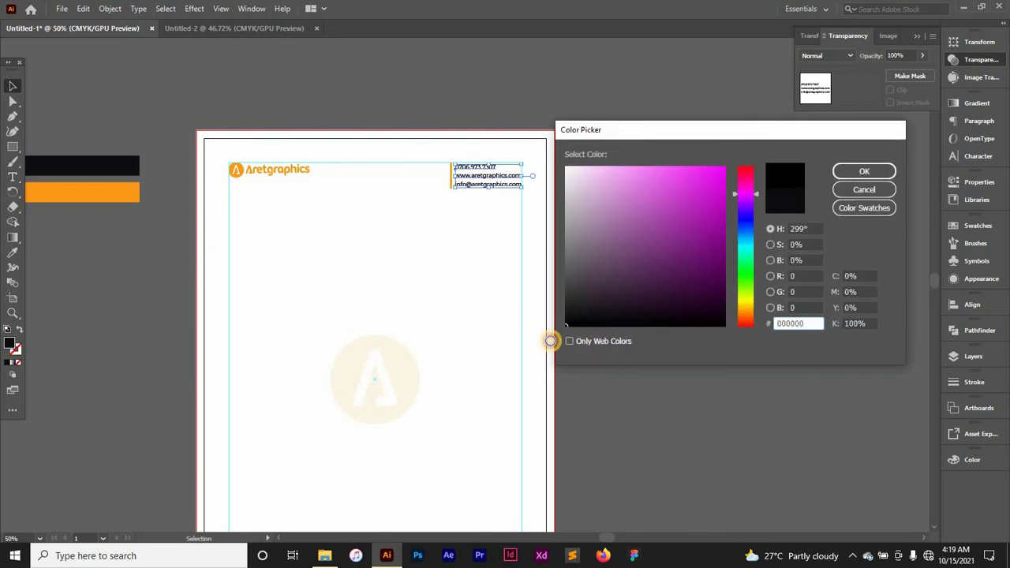
{"action": "left_click", "coordinate": [862, 190]}
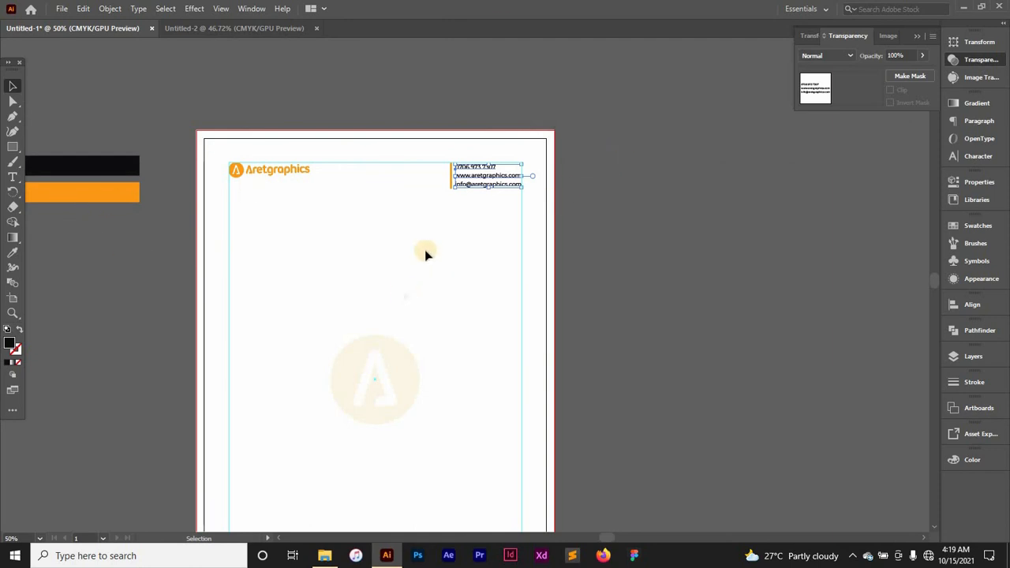
Step: Sample the black bar's colour with the Eyedropper and accept near-black 0E0C0E
{"action": "key", "text": "i"}
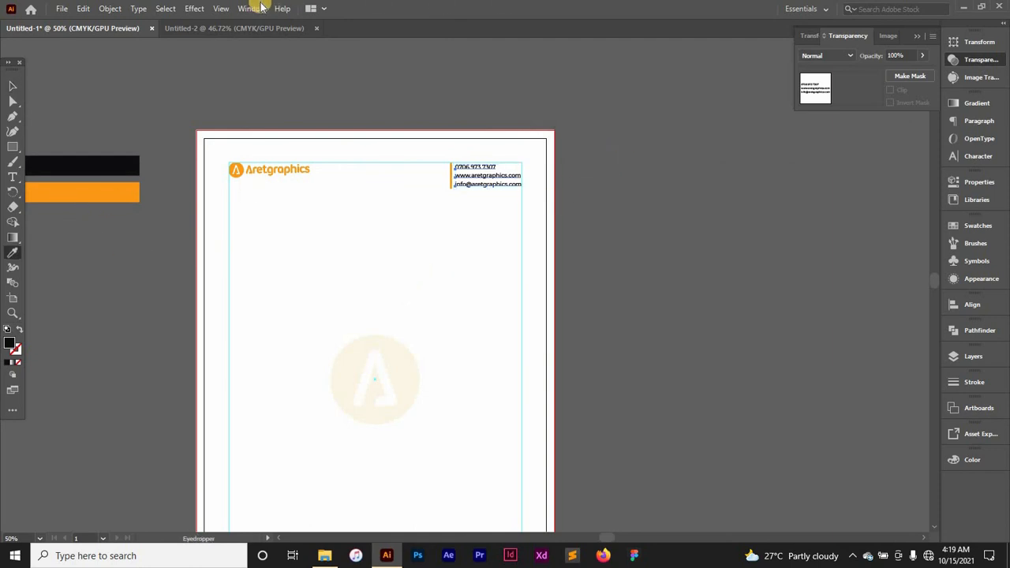
{"action": "left_click", "coordinate": [129, 165]}
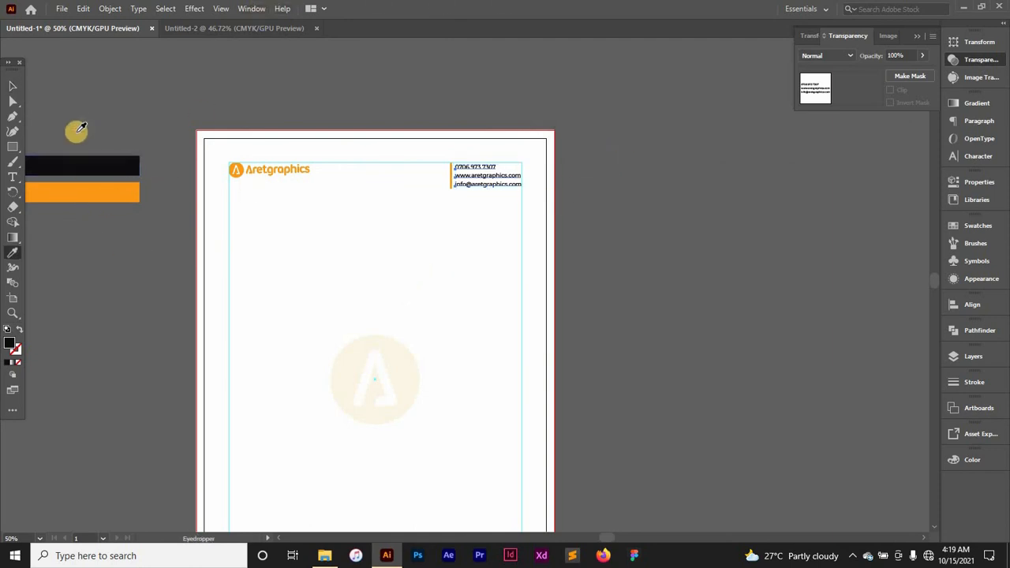
{"action": "double_click", "coordinate": [11, 344]}
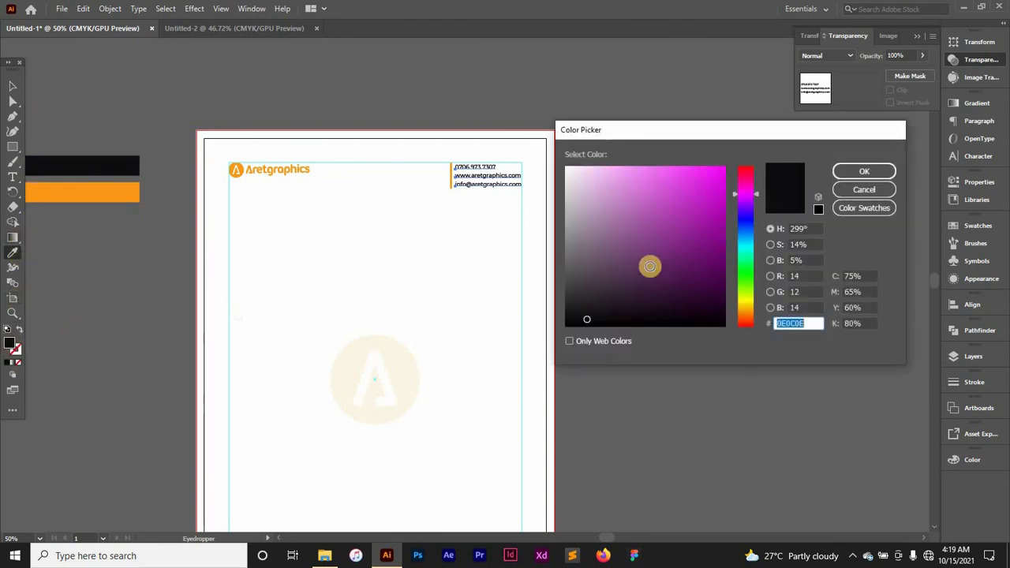
{"action": "left_click", "coordinate": [876, 173]}
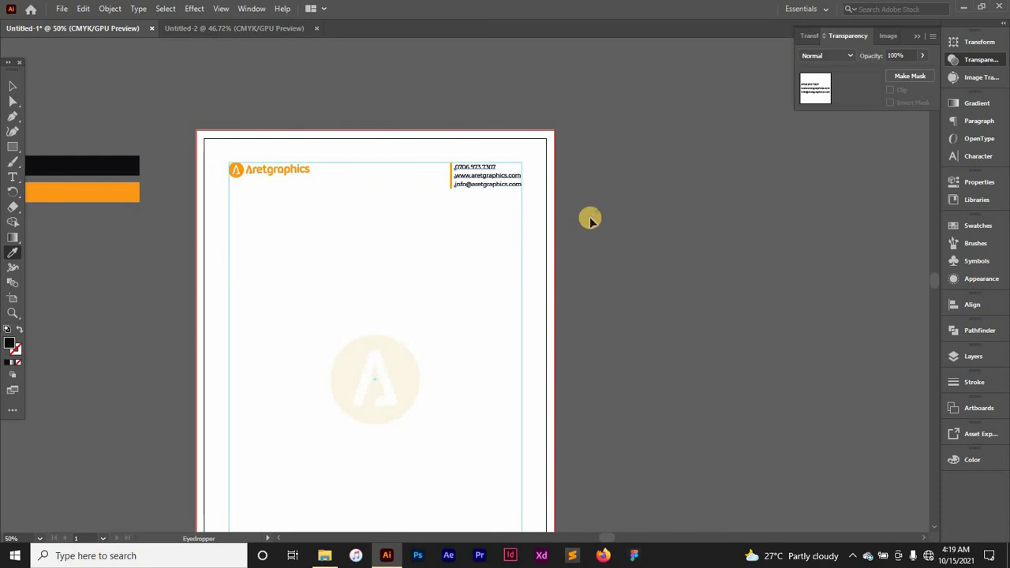
Step: Marquee-select the contact details text block in the top-right corner
{"action": "key", "text": "v"}
{"action": "left_click_drag", "start_coordinate": [580, 140], "coordinate": [479, 226]}
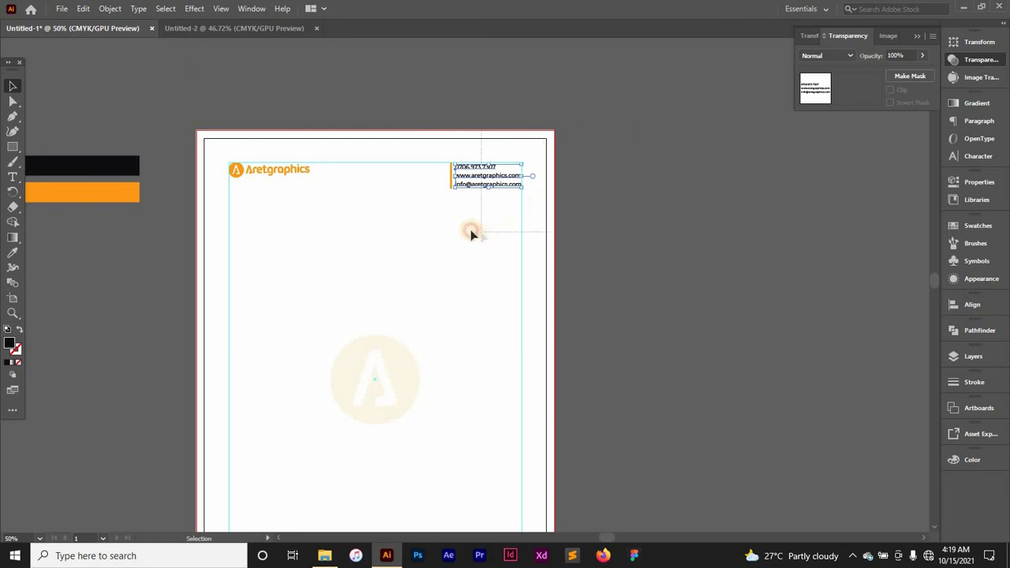
{"action": "left_click", "coordinate": [110, 8]}
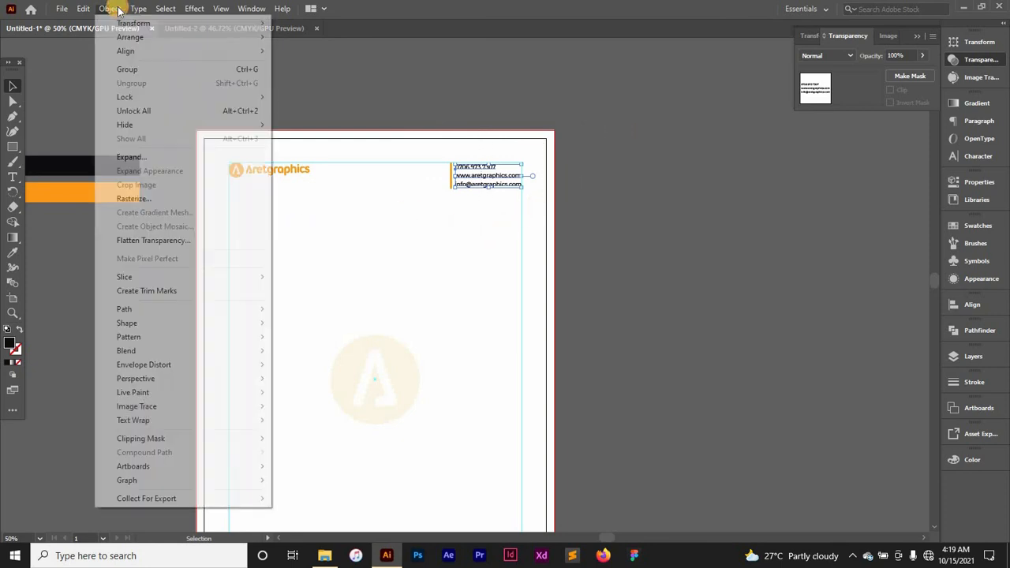
Step: Expand the contact text into outlined fill shapes, keeping Object and Fill checked
{"action": "left_click", "coordinate": [138, 158]}
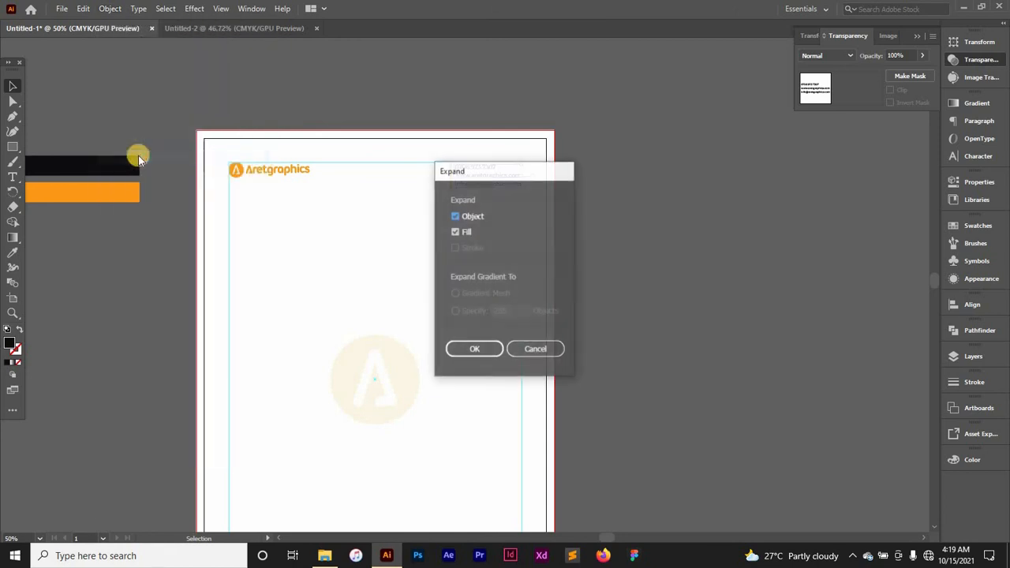
{"action": "left_click", "coordinate": [470, 346]}
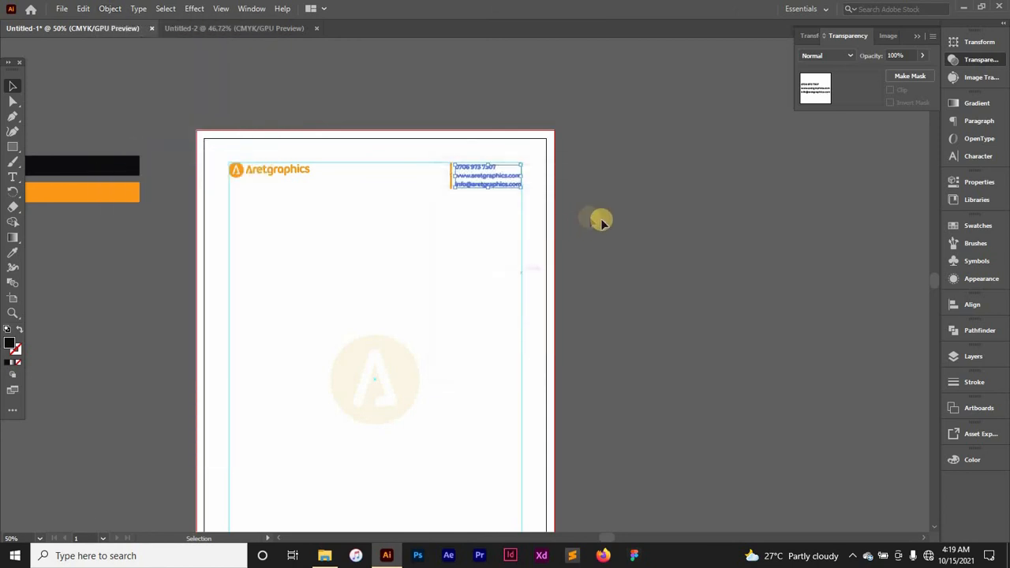
{"action": "left_click", "coordinate": [604, 229]}
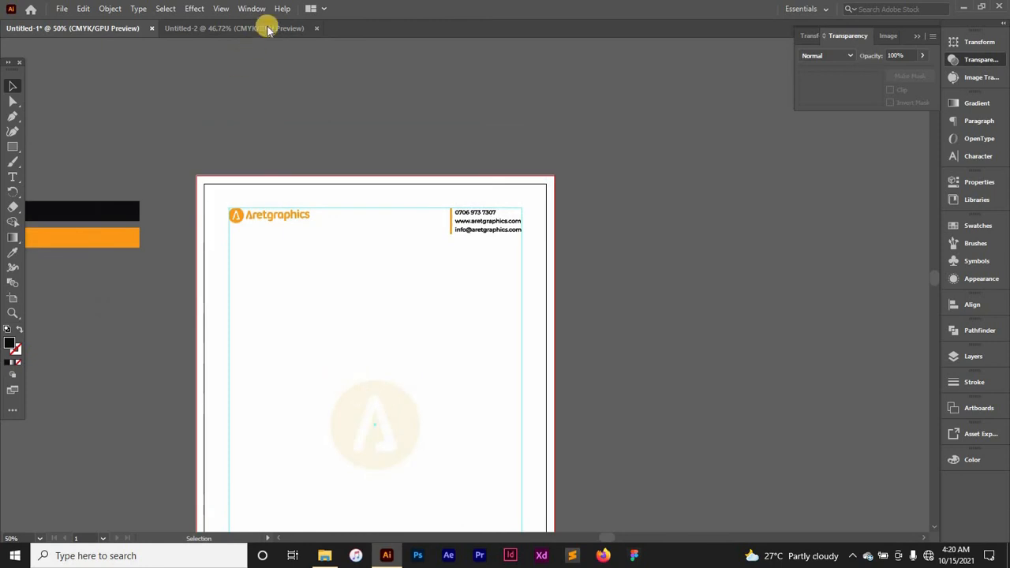
Step: Reselect the expanded contact block and bring up the File menu
{"action": "left_click_drag", "start_coordinate": [552, 210], "coordinate": [470, 261]}
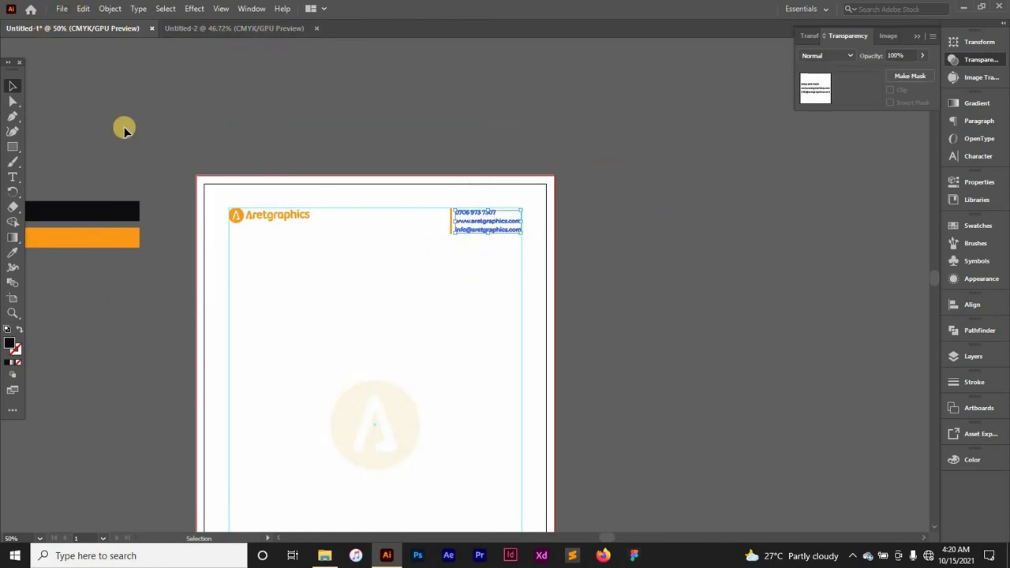
{"action": "left_click", "coordinate": [68, 8]}
{"action": "left_click", "coordinate": [383, 67]}
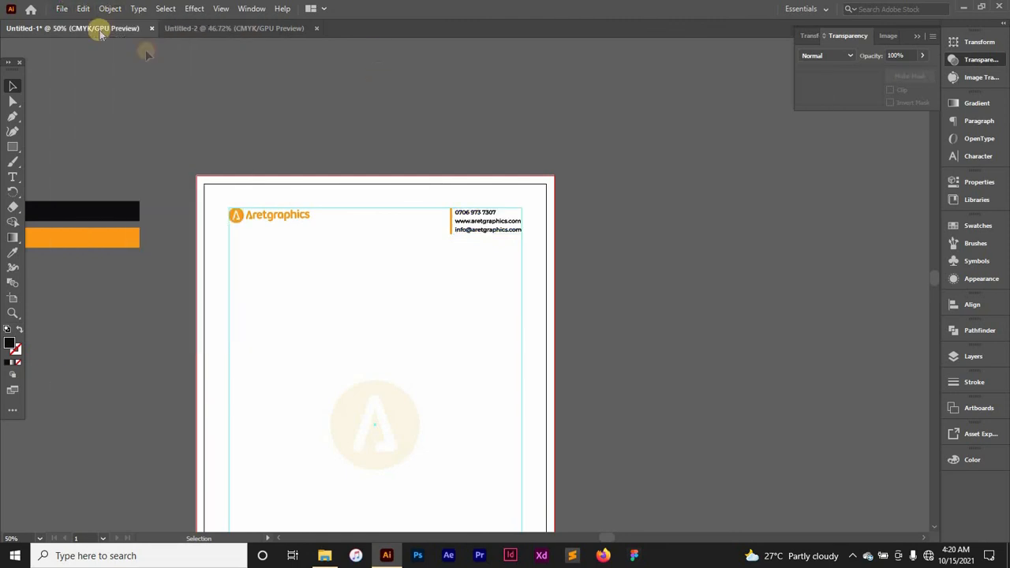
{"action": "left_click", "coordinate": [63, 9]}
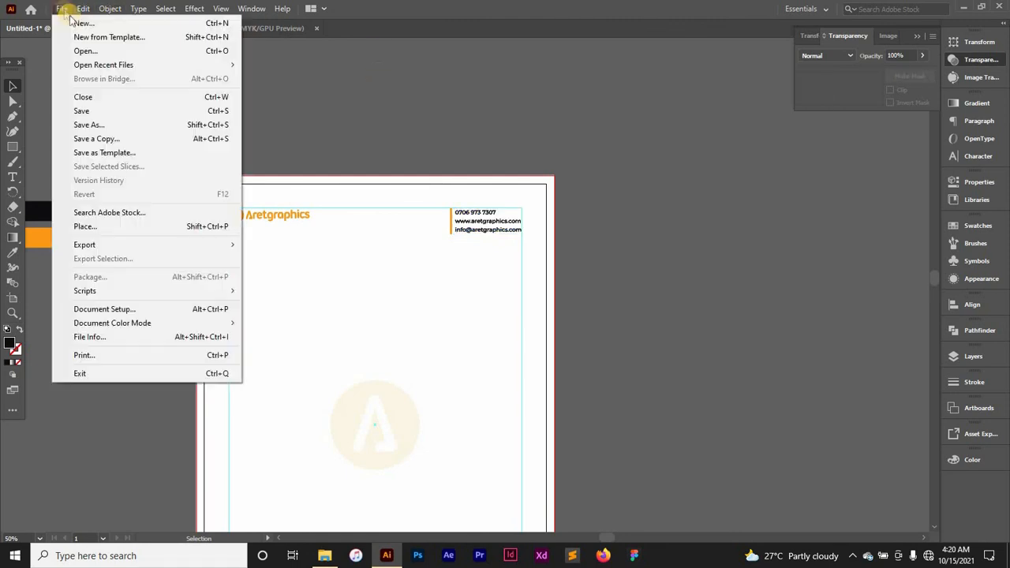
Step: Save a copy as Adobe PDF named 'letterhead' in the Illustrator > Letterhead folder
{"action": "left_click", "coordinate": [110, 128]}
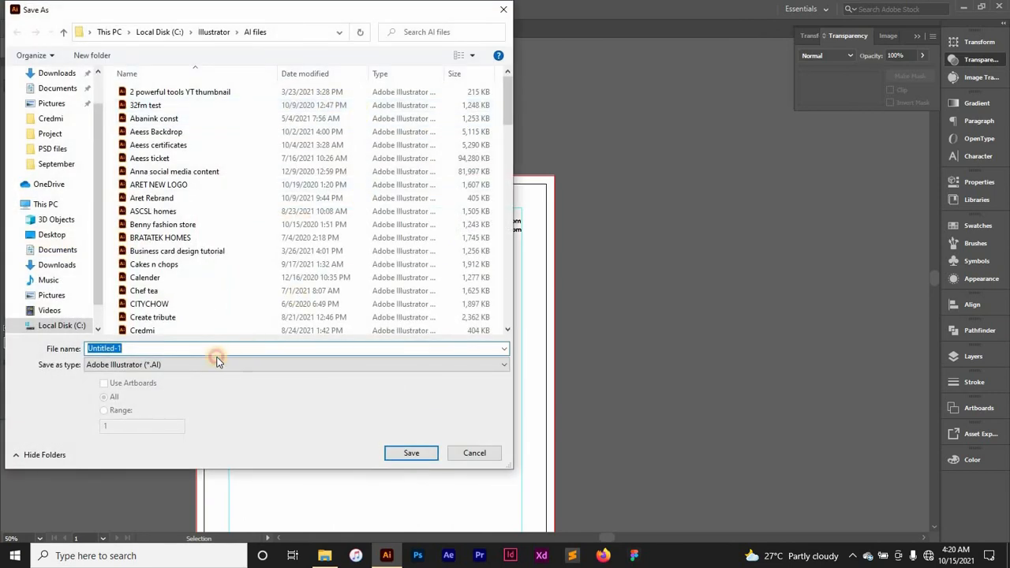
{"action": "left_click", "coordinate": [218, 361]}
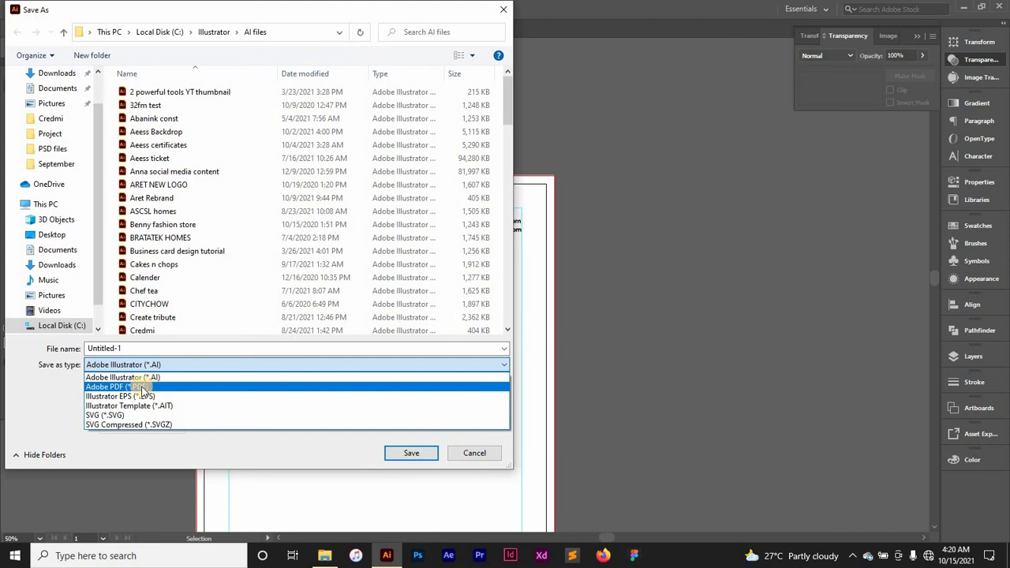
{"action": "left_click", "coordinate": [139, 388]}
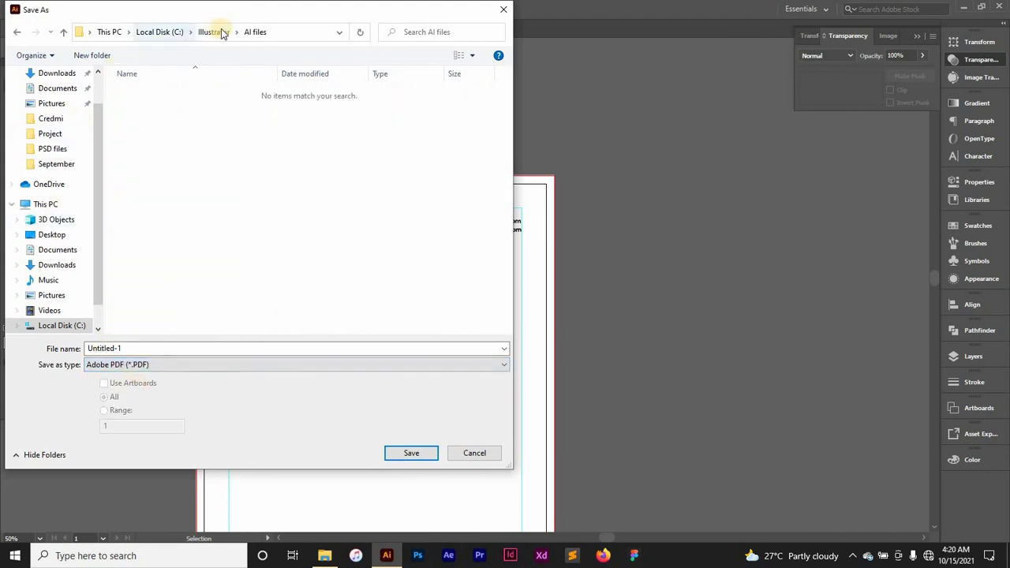
{"action": "left_click", "coordinate": [216, 31]}
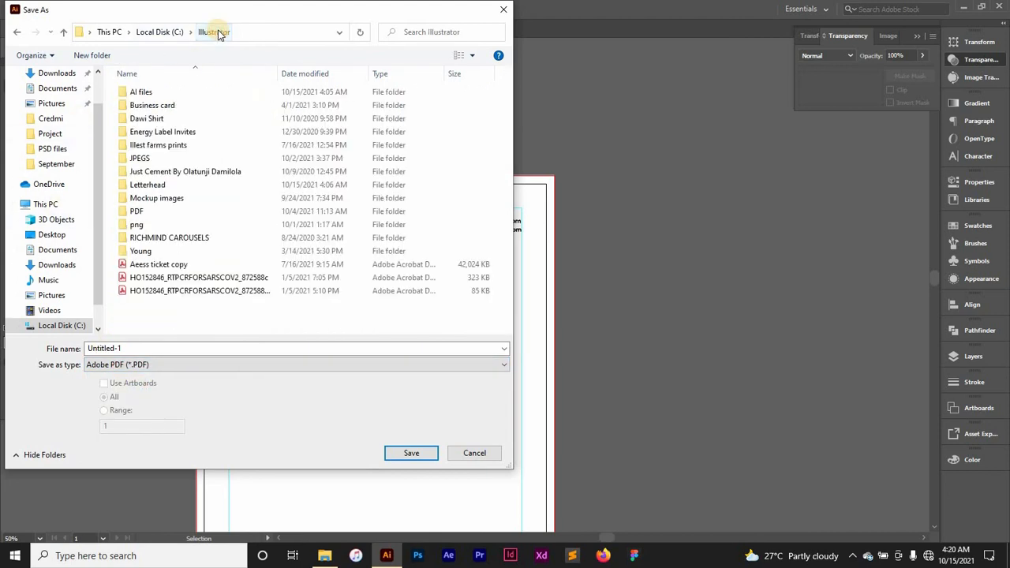
{"action": "double_click", "coordinate": [155, 211]}
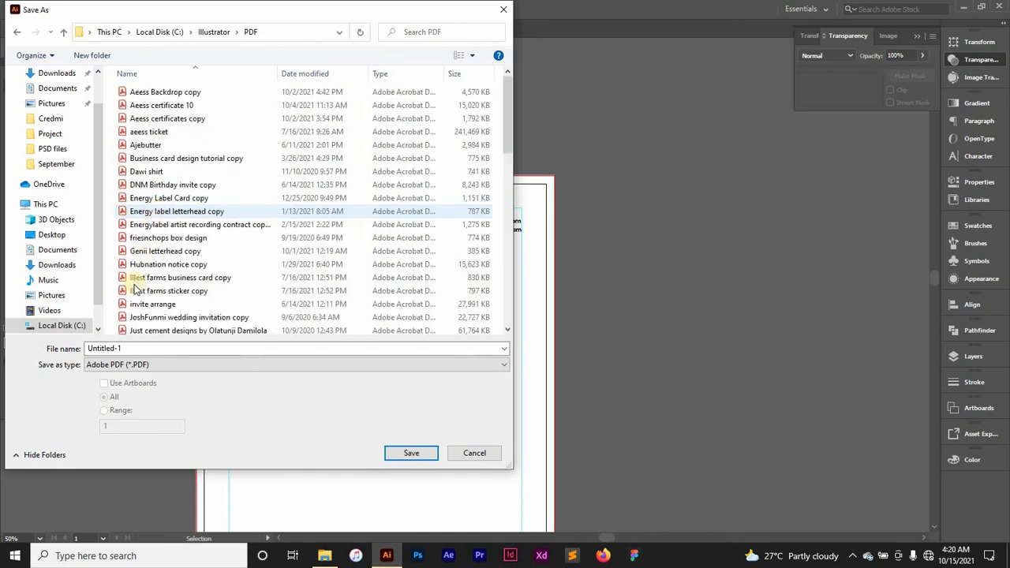
{"action": "left_click", "coordinate": [217, 32]}
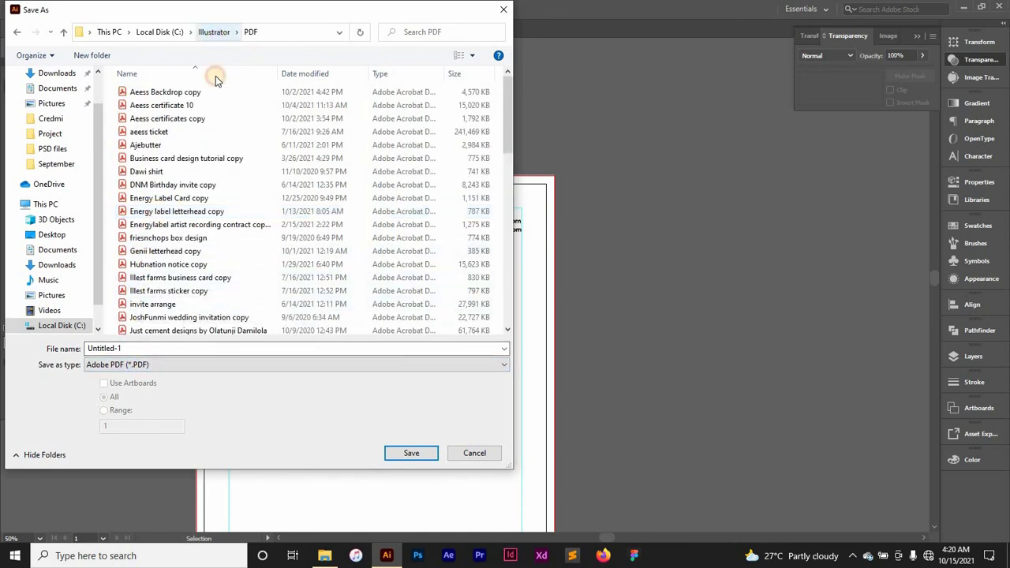
{"action": "left_click", "coordinate": [168, 187]}
{"action": "double_click", "coordinate": [168, 186]}
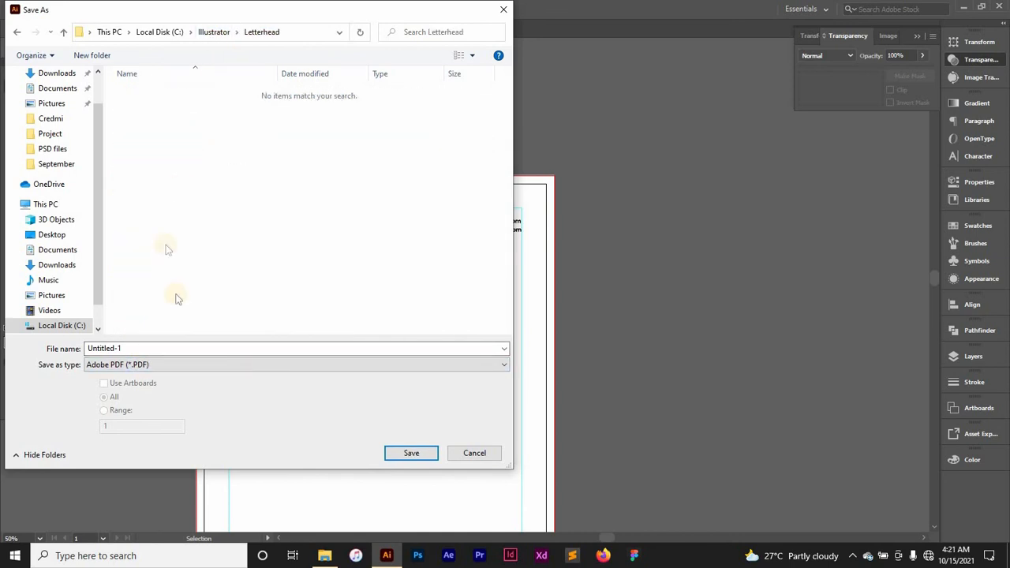
{"action": "double_click", "coordinate": [181, 349]}
{"action": "type", "text": "letterhead"}
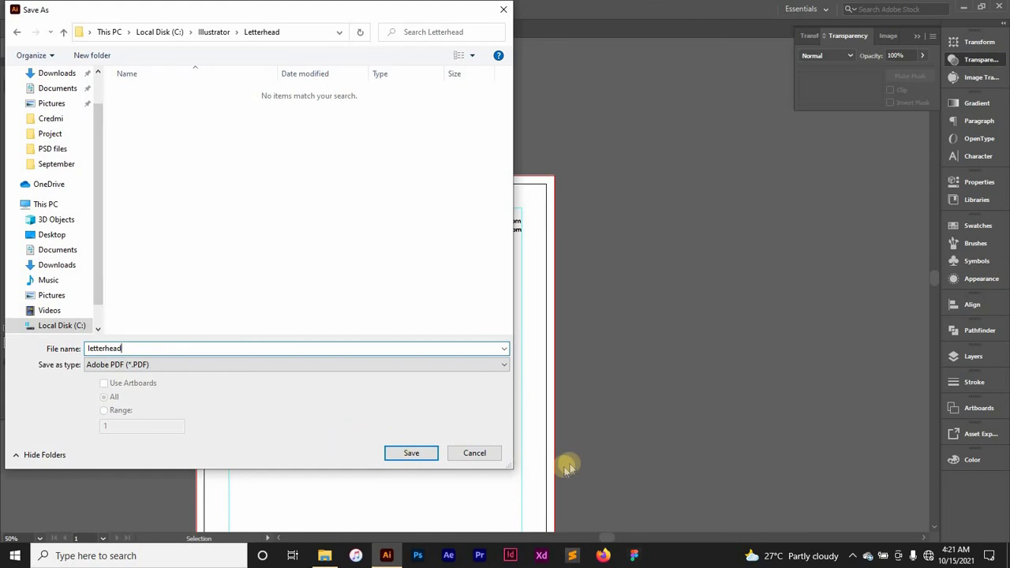
{"action": "left_click", "coordinate": [406, 455]}
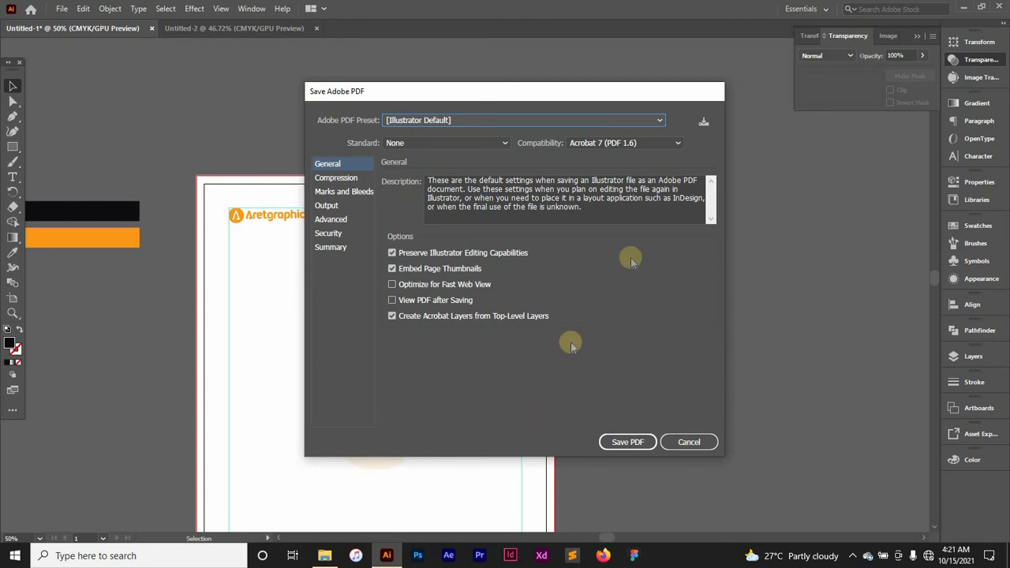
Step: Pick the [High Quality Print] preset, review Compression and Marks and Bleeds, and save letterhead.pdf
{"action": "left_click", "coordinate": [479, 128]}
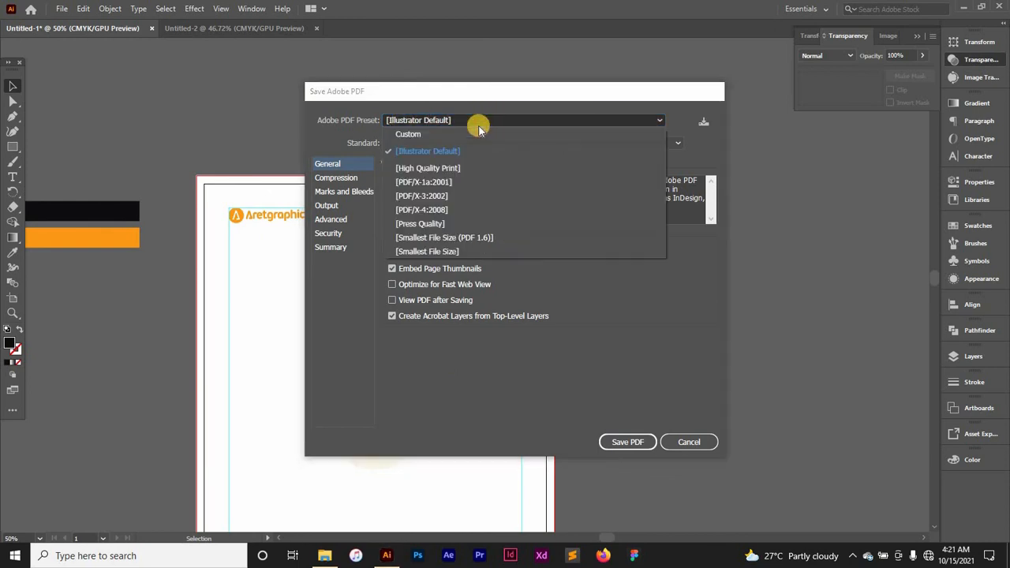
{"action": "left_click", "coordinate": [453, 171]}
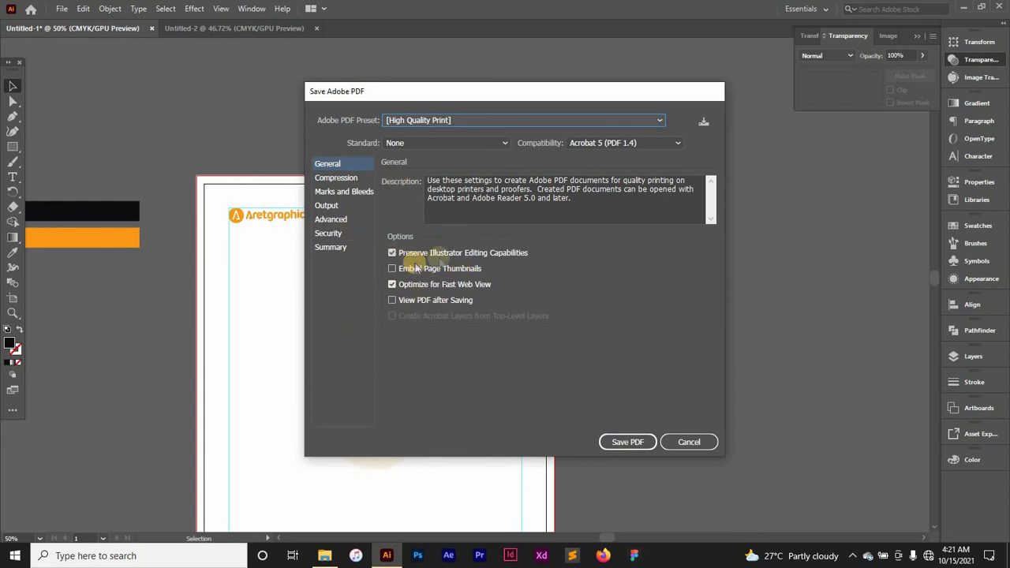
{"action": "left_click", "coordinate": [335, 177]}
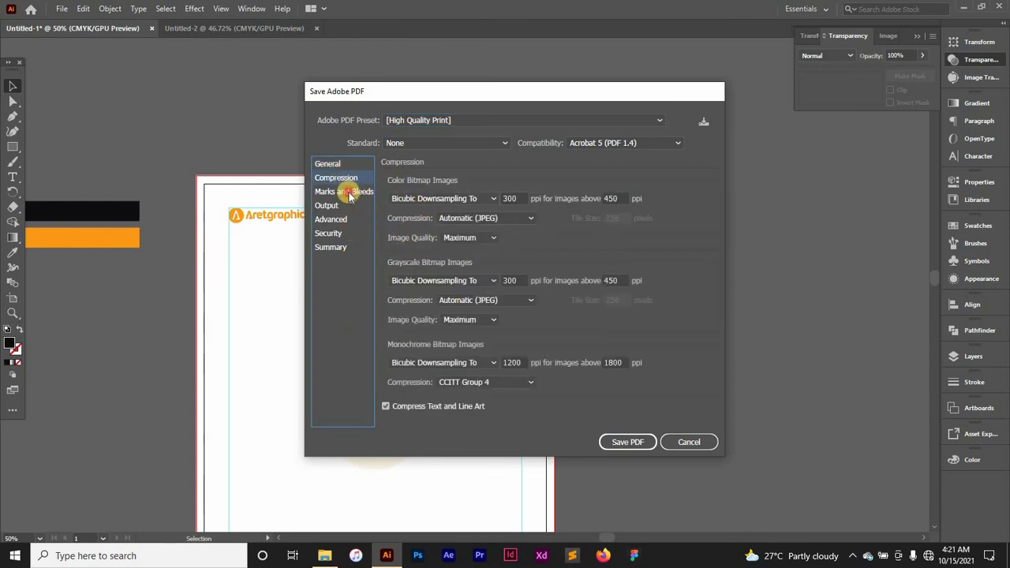
{"action": "left_click", "coordinate": [345, 192]}
{"action": "left_click", "coordinate": [330, 163]}
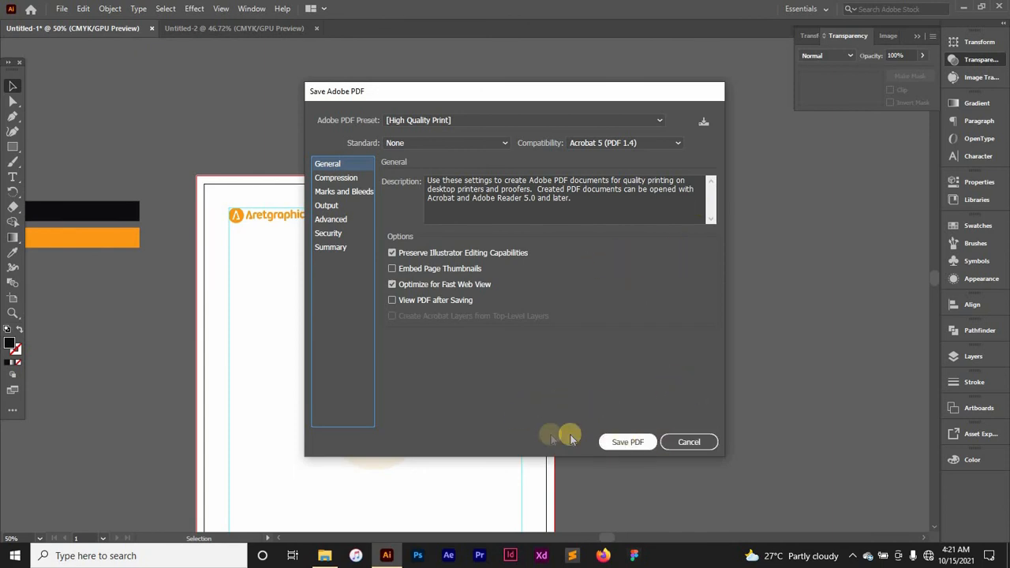
{"action": "left_click", "coordinate": [620, 444]}
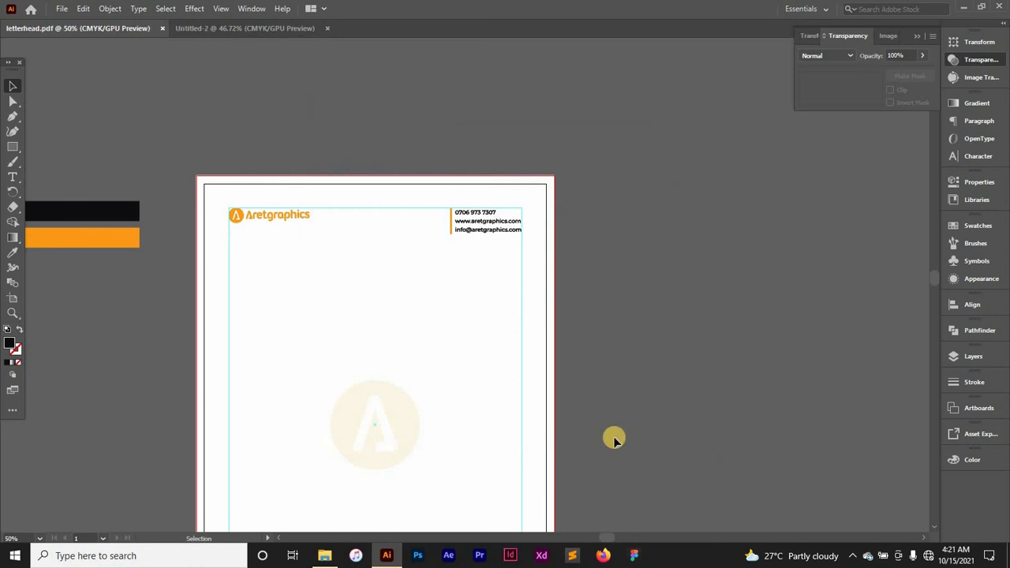
{"action": "scroll", "coordinate": [501, 284], "scroll_direction": "down", "scroll_amount": 6}
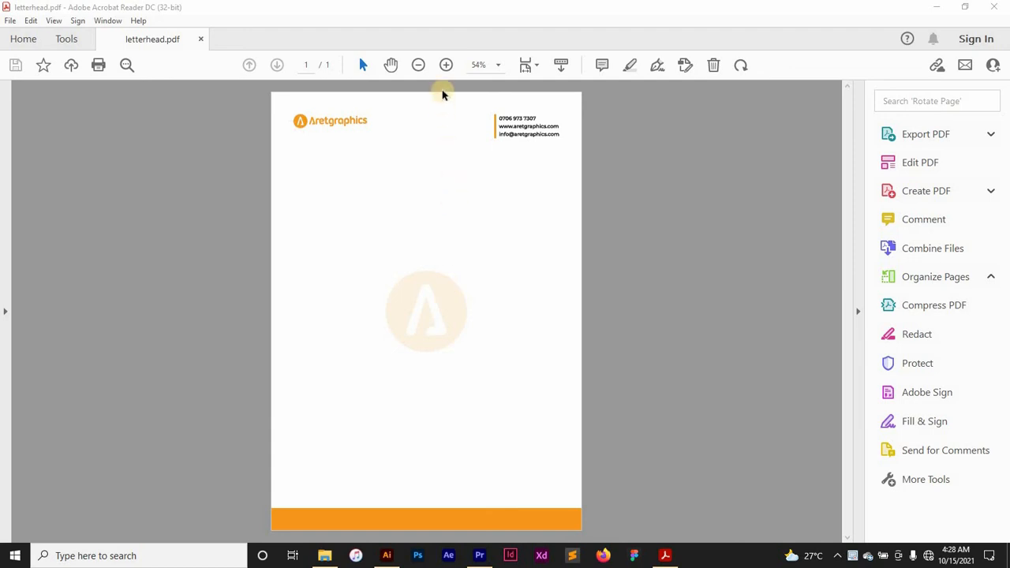
{"action": "left_click", "coordinate": [420, 66]}
{"action": "left_click", "coordinate": [420, 66]}
{"action": "left_click", "coordinate": [419, 67]}
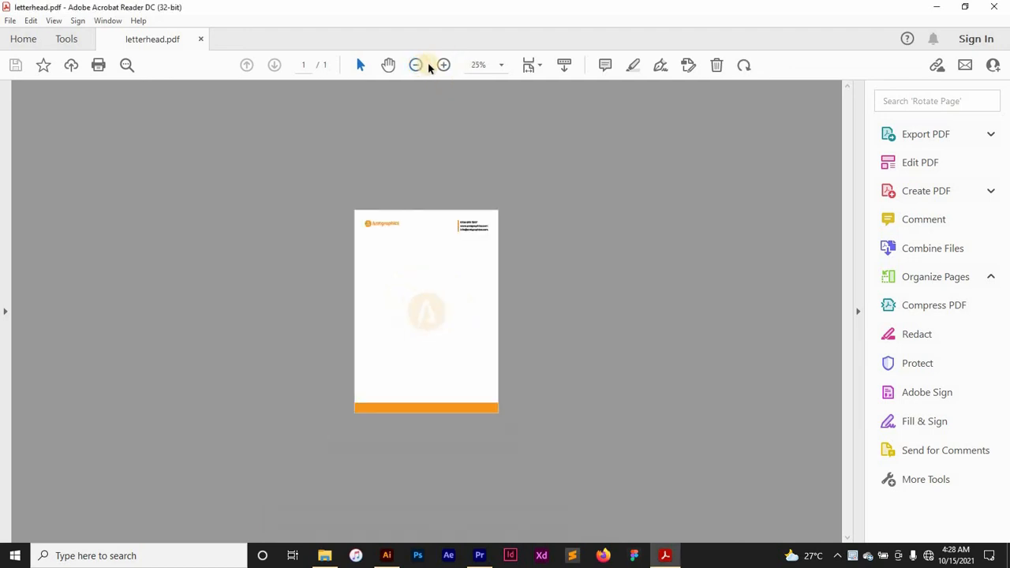
{"action": "left_click", "coordinate": [444, 66]}
{"action": "left_click", "coordinate": [444, 65]}
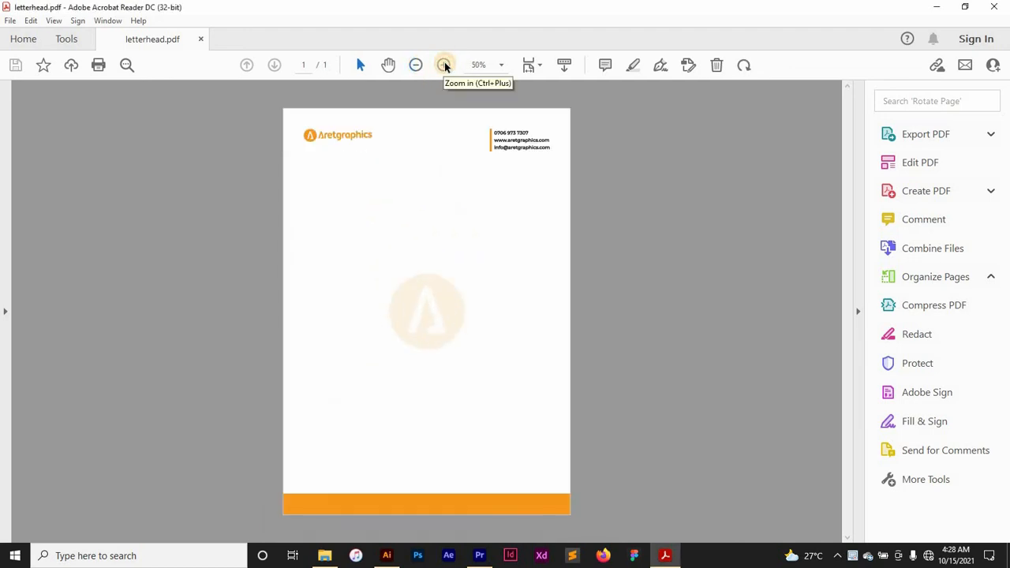
{"action": "left_click", "coordinate": [445, 65]}
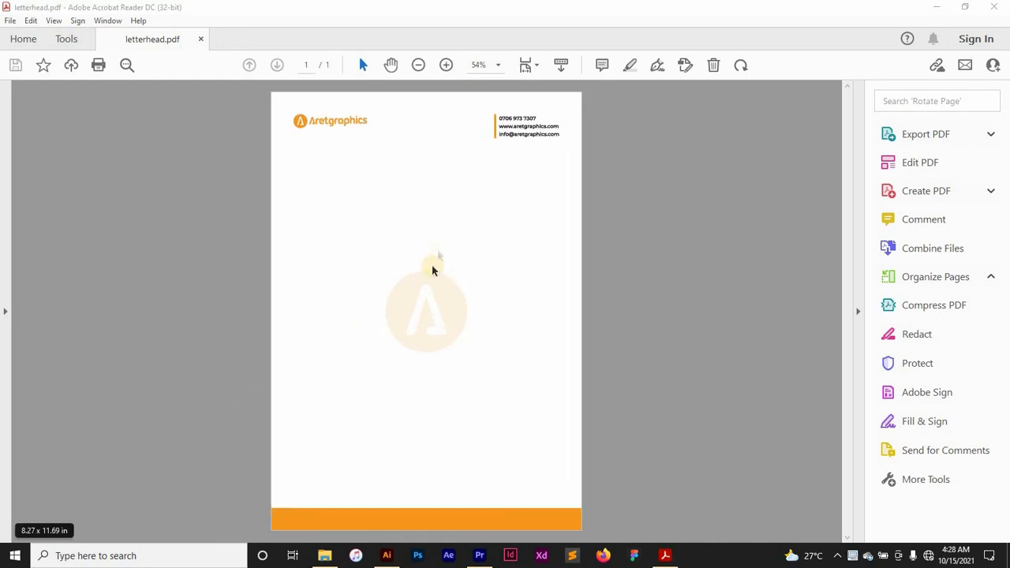